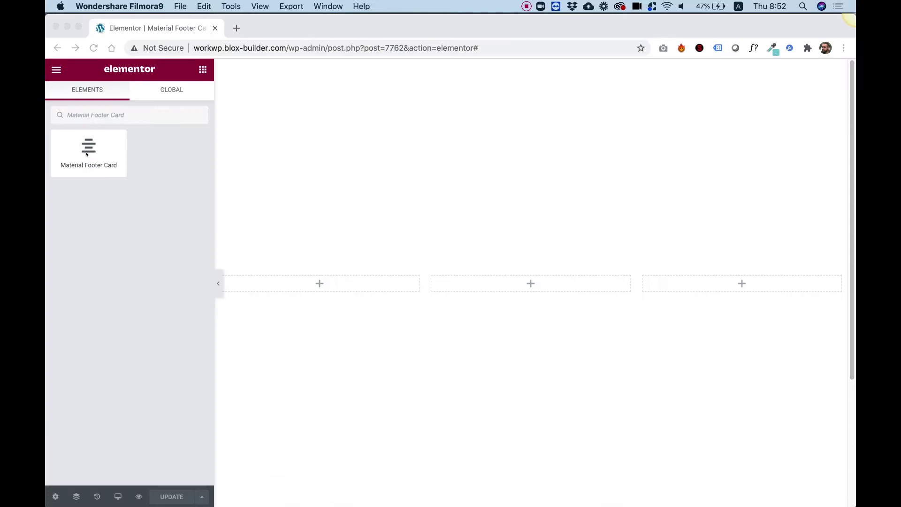
# Drop a Material Footer Card widget into the middle column's drop zone
pyautogui.moveTo(87, 154); pyautogui.dragTo(496, 283)
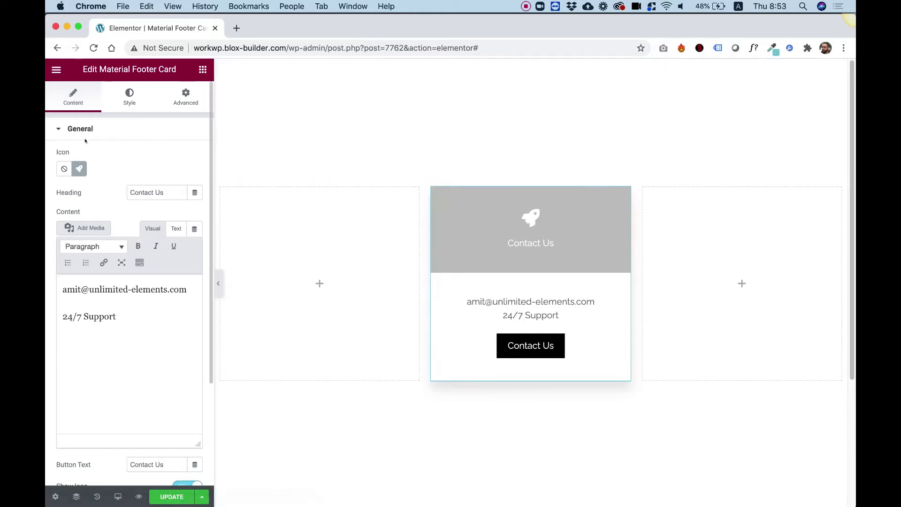
pyautogui.scroll(-3, 115, 238)
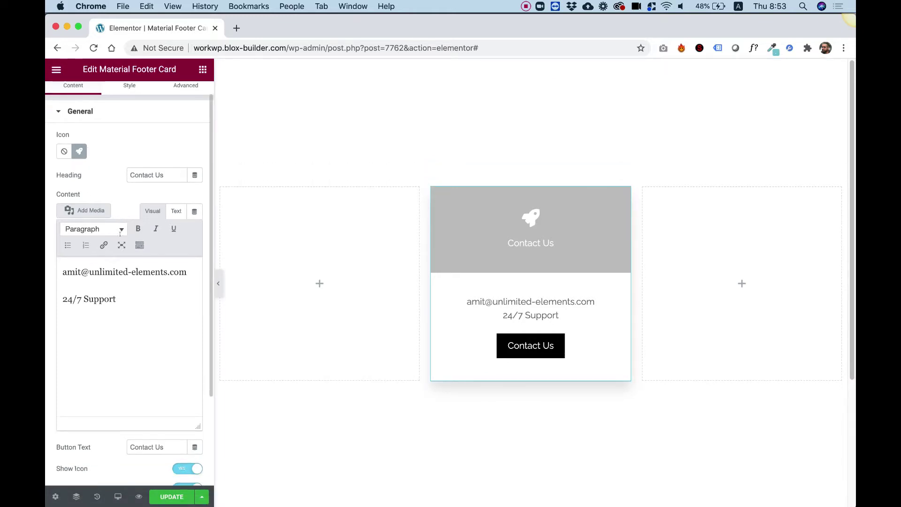
pyautogui.scroll(3, 117, 211)
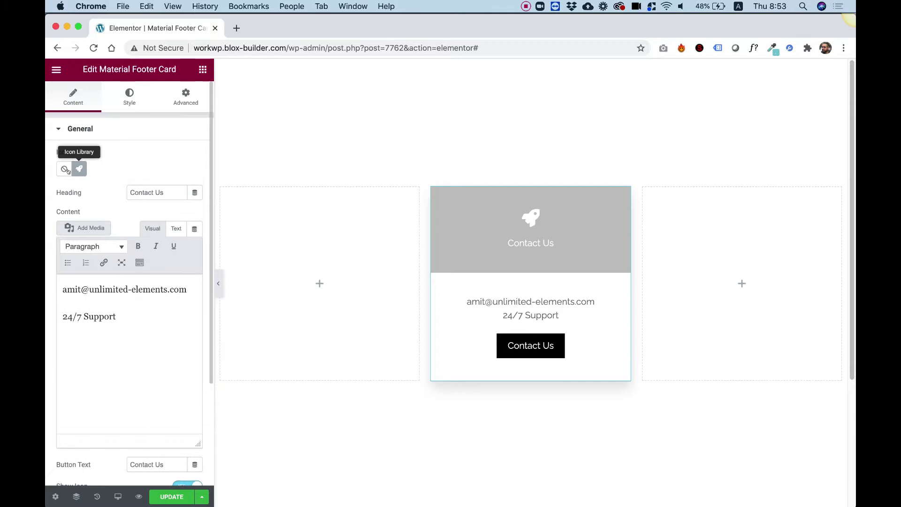
# Swap the card's rocket icon for the open envelope icon found by searching 'env'
pyautogui.click(78, 168)
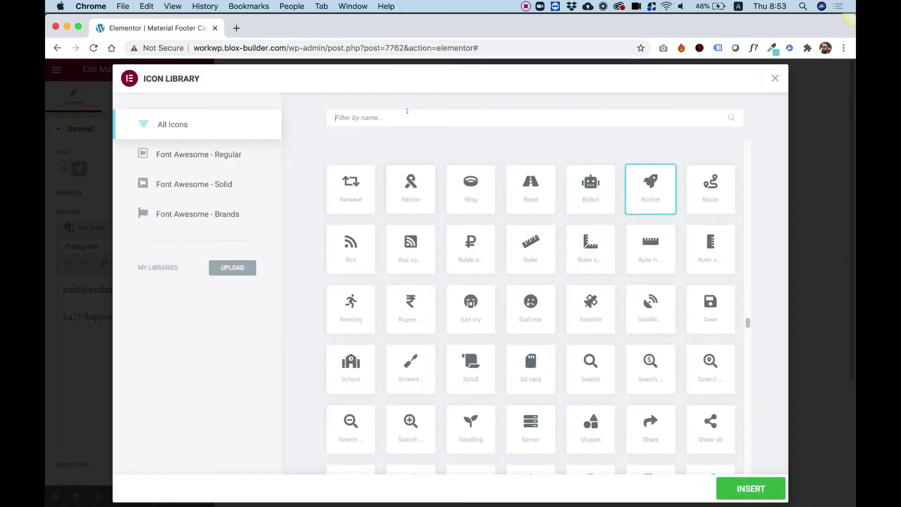
pyautogui.click(408, 113)
pyautogui.write('env')
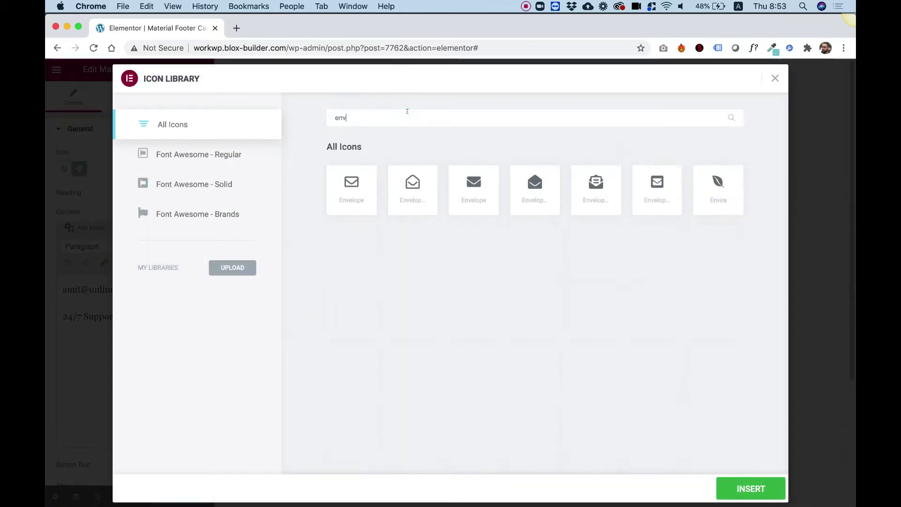
pyautogui.click(535, 188)
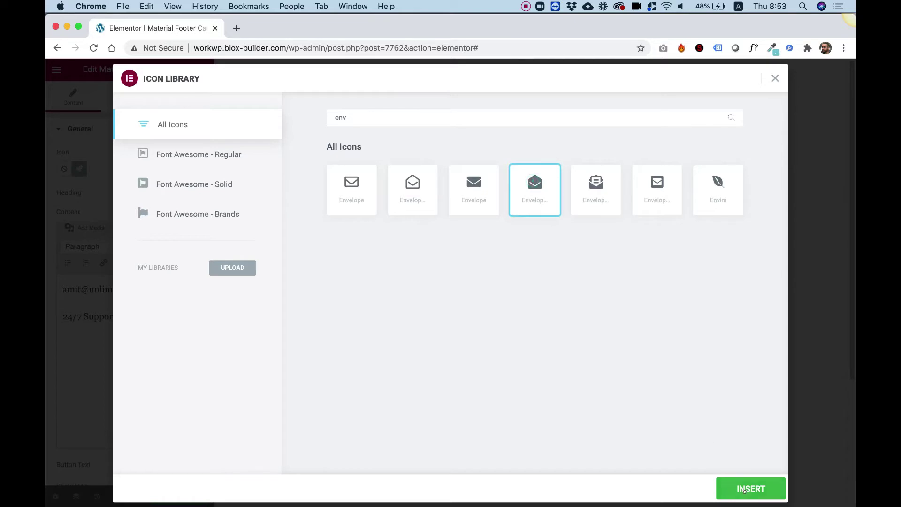
pyautogui.click(751, 489)
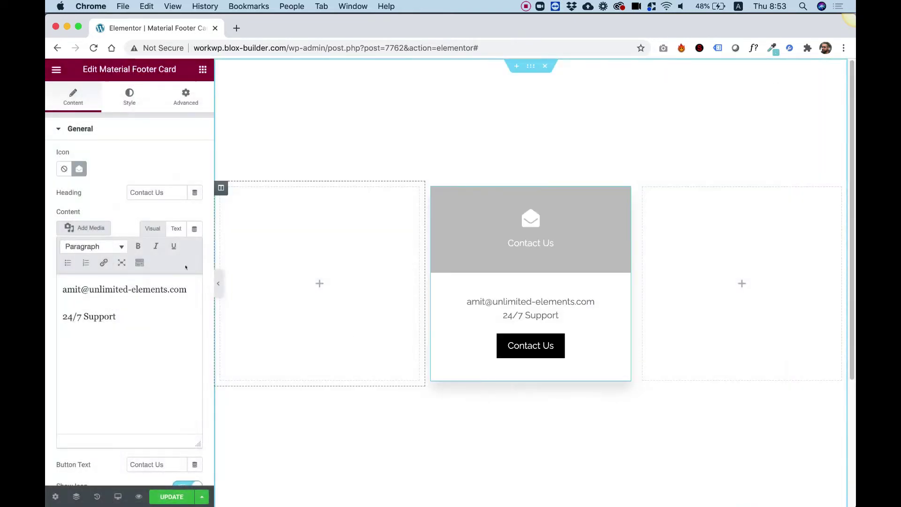
# Retitle the card 'Email Me' and relabel its button 'Send Email'
pyautogui.moveTo(157, 193); pyautogui.dragTo(206, 189)
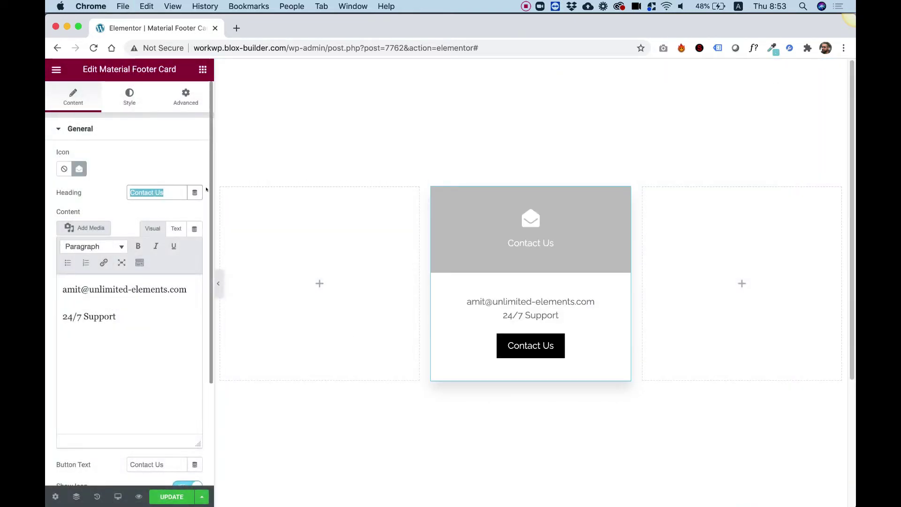
pyautogui.write('Email')
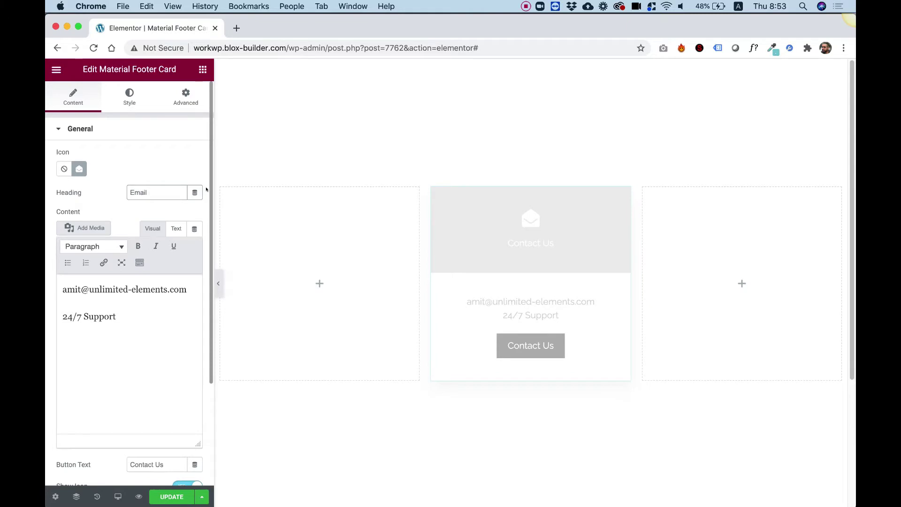
pyautogui.write(' Me')
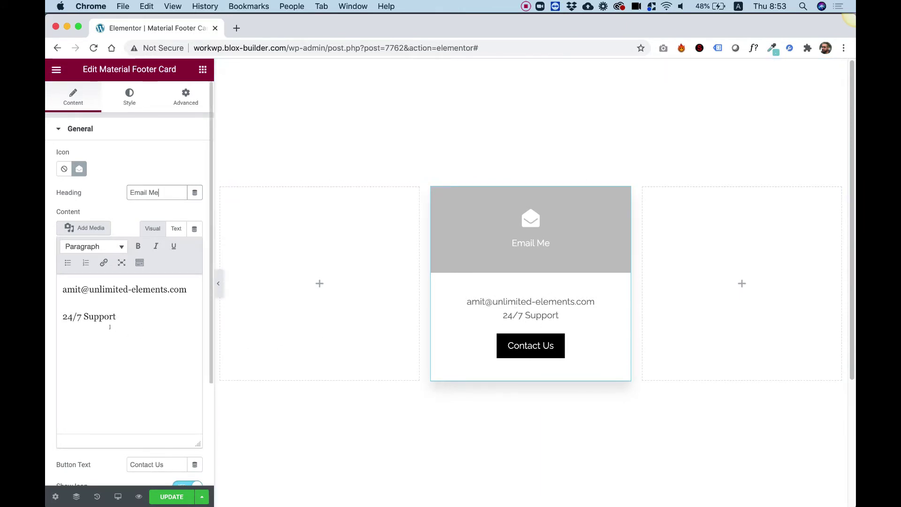
pyautogui.scroll(-3, 123, 376)
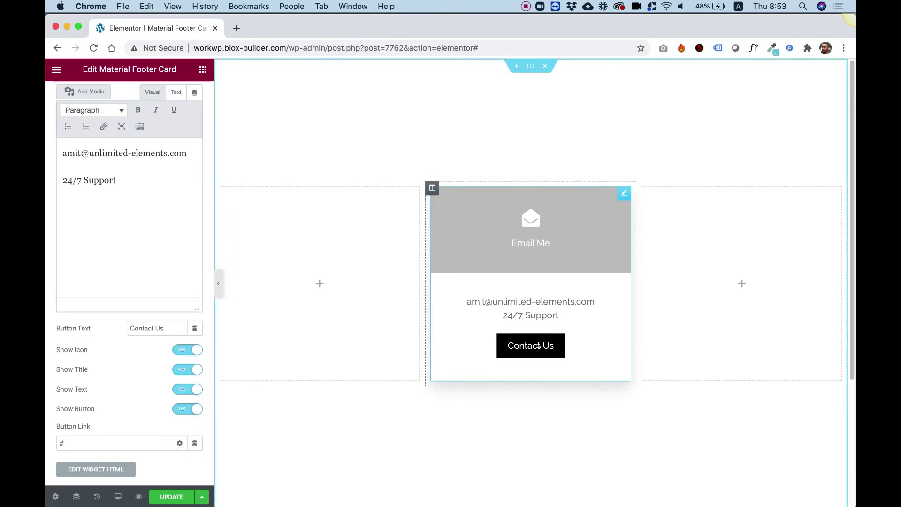
pyautogui.tripleClick(154, 328)
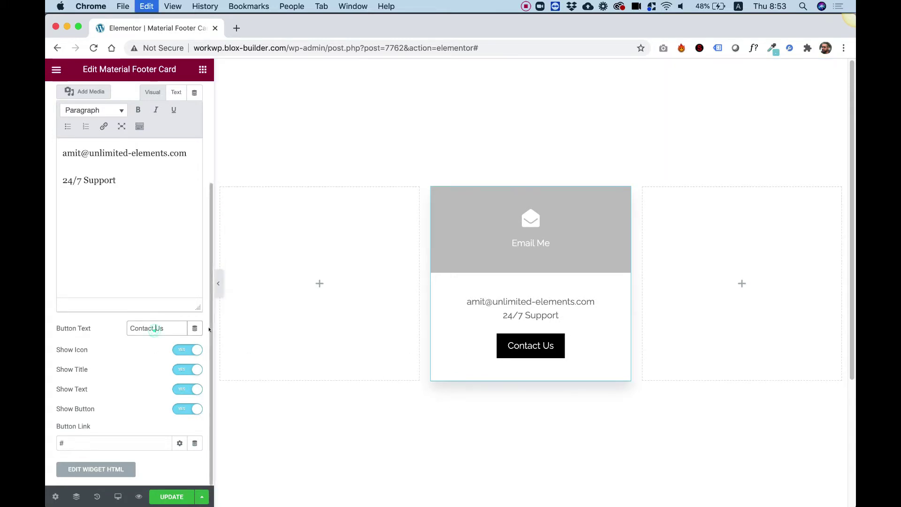
pyautogui.write('S')
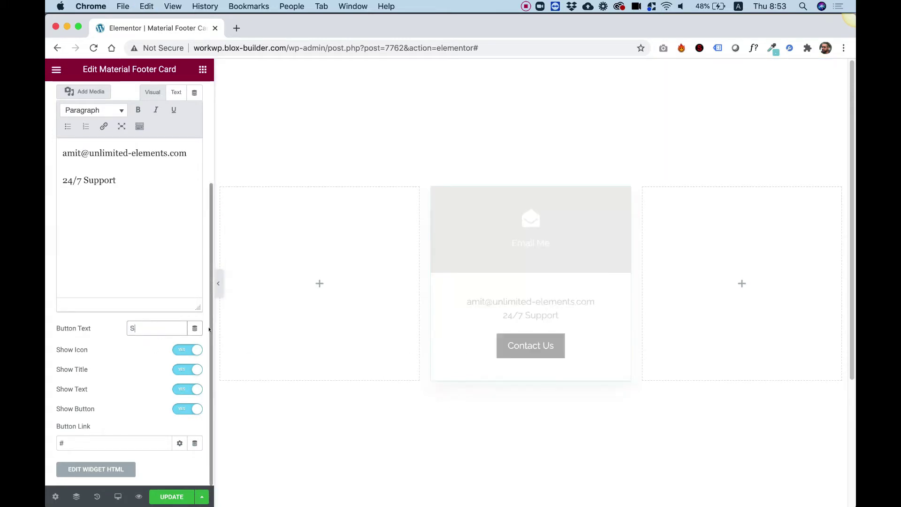
pyautogui.write('end Email')
# Set the button link to a mailto: e-mail address
pyautogui.press('Tab')
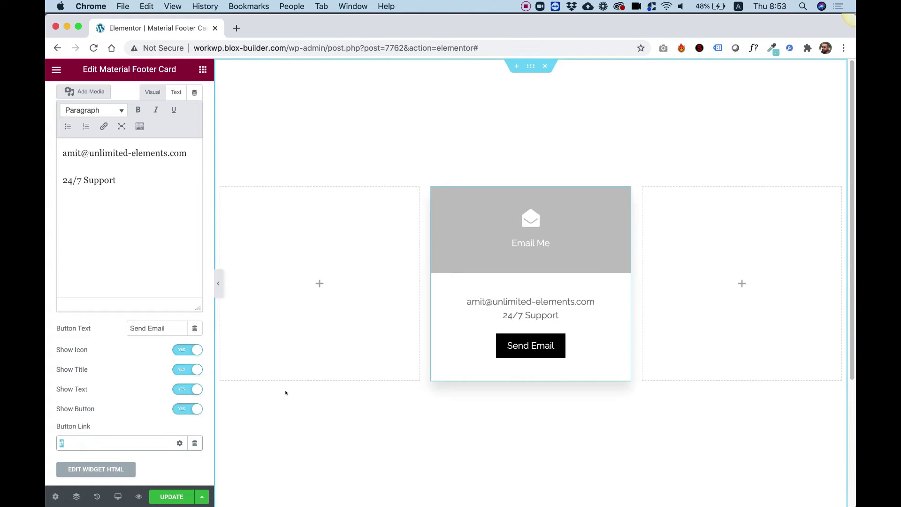
pyautogui.write('mailt')
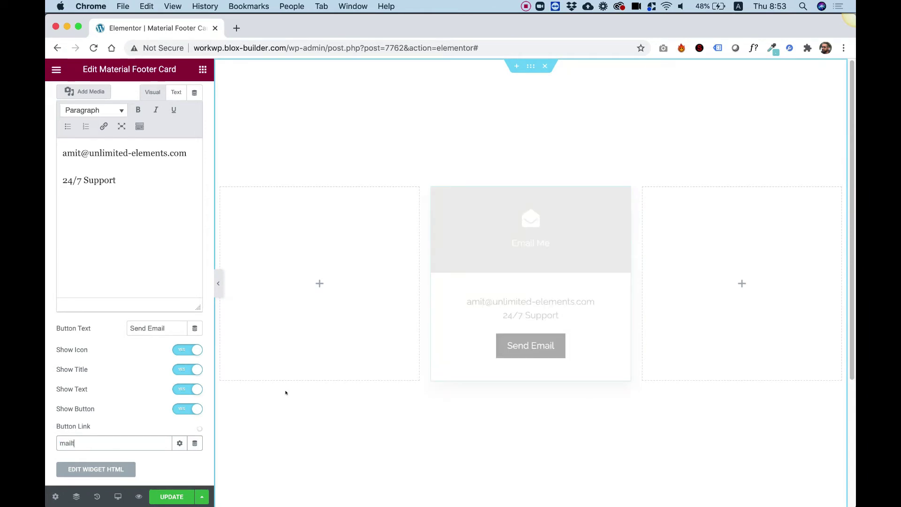
pyautogui.write(':')
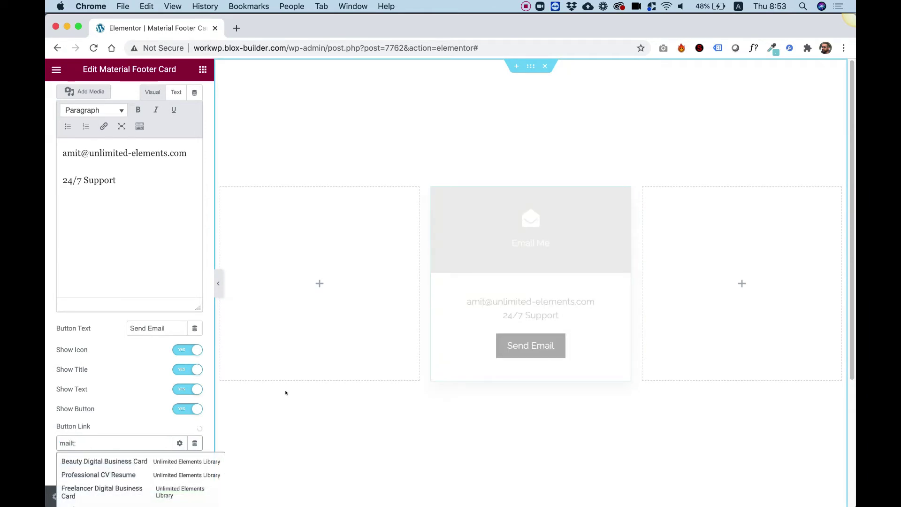
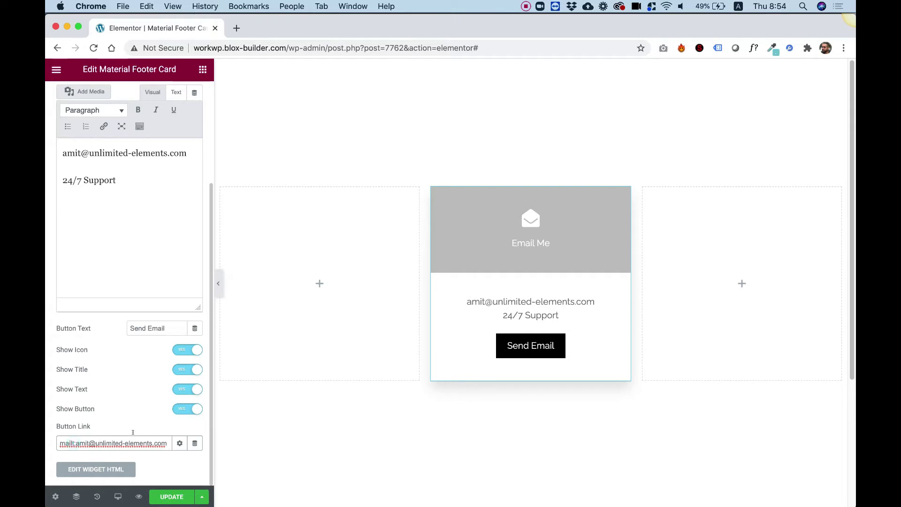
pyautogui.write('o')
pyautogui.press('BackSpace')
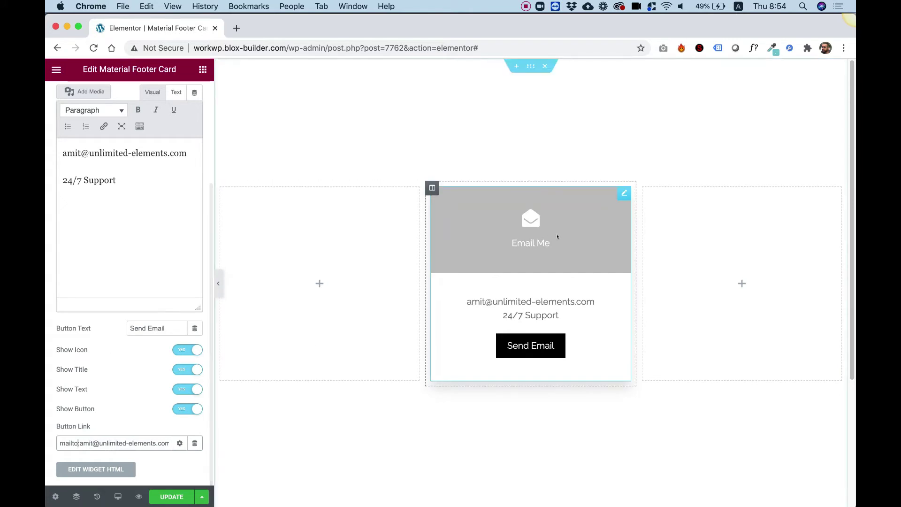
pyautogui.click(180, 347)
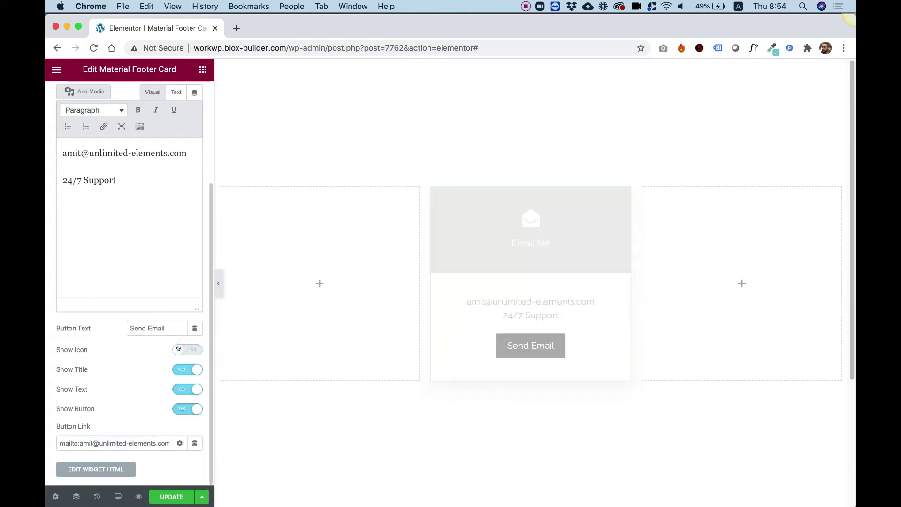
pyautogui.click(180, 349)
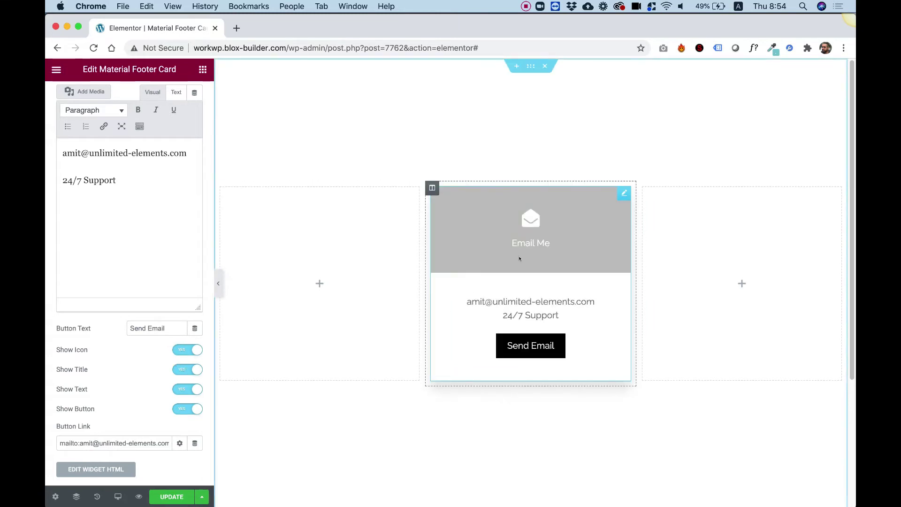
pyautogui.click(174, 370)
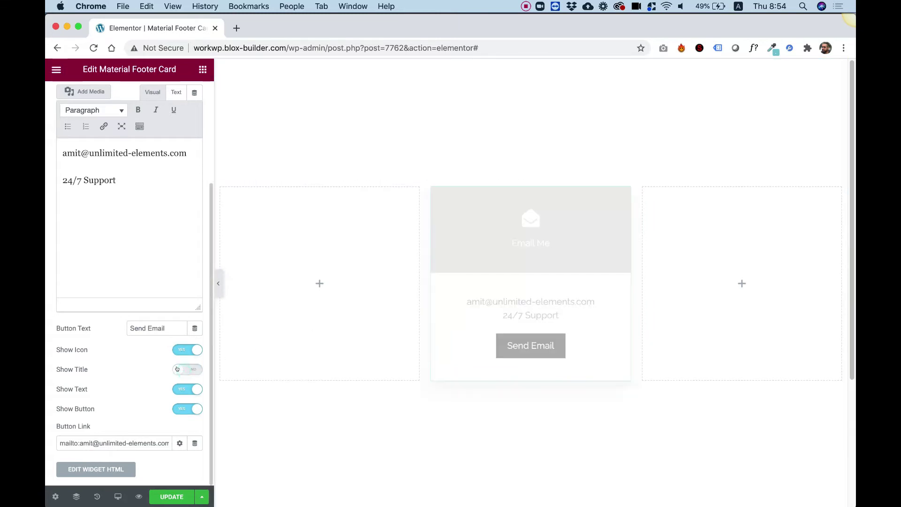
pyautogui.click(177, 369)
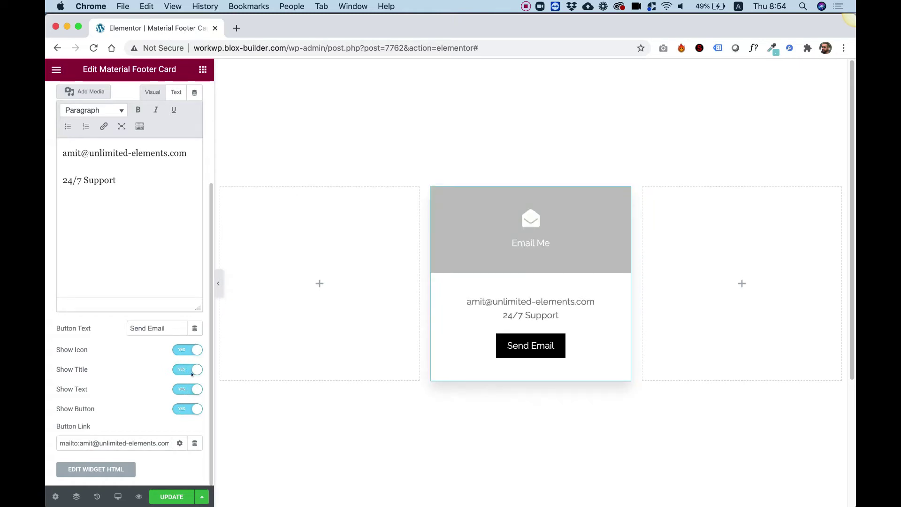
pyautogui.scroll(5, 108, 355)
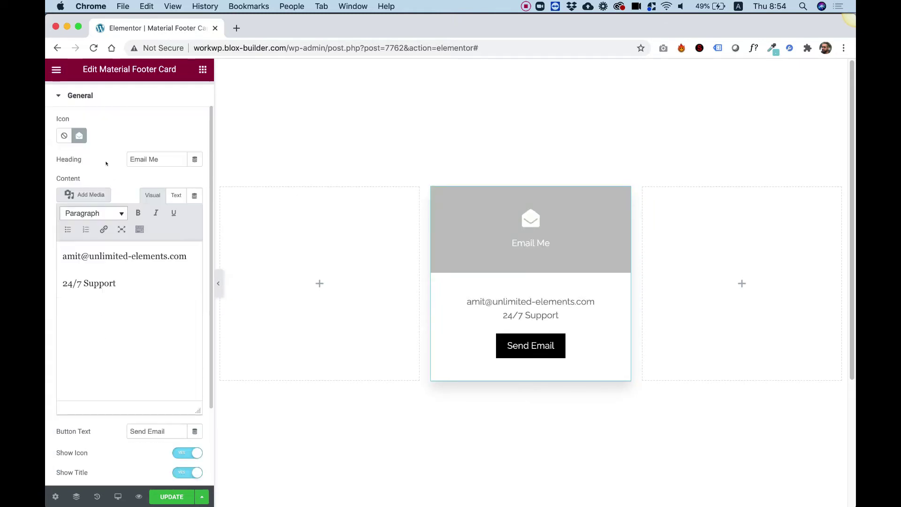
# Set the card's Box alignment to Center in the Style tab, keeping the drop shadow
pyautogui.click(68, 101)
pyautogui.click(137, 92)
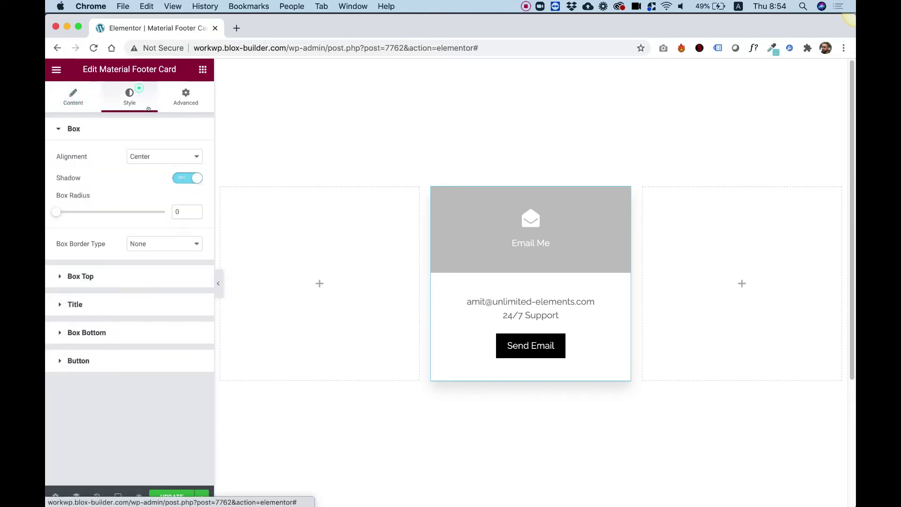
pyautogui.click(141, 156)
pyautogui.click(141, 164)
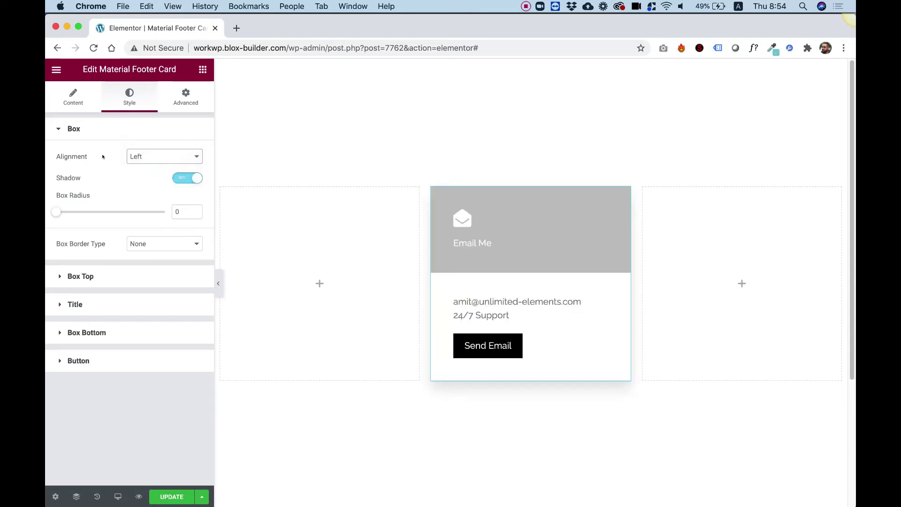
pyautogui.click(148, 156)
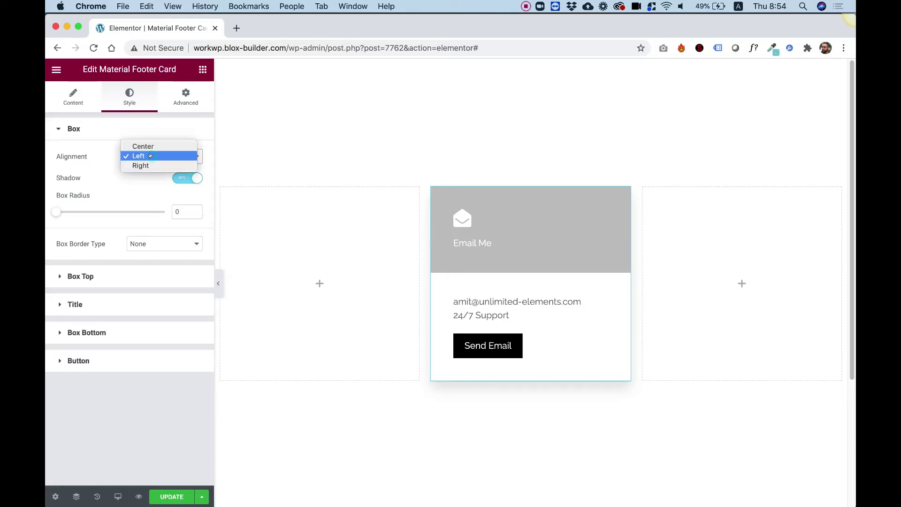
pyautogui.click(154, 147)
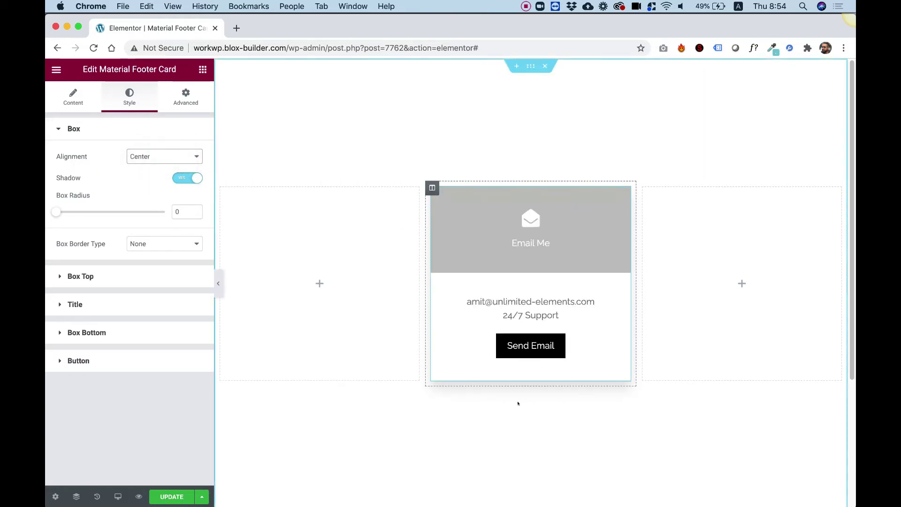
pyautogui.click(181, 180)
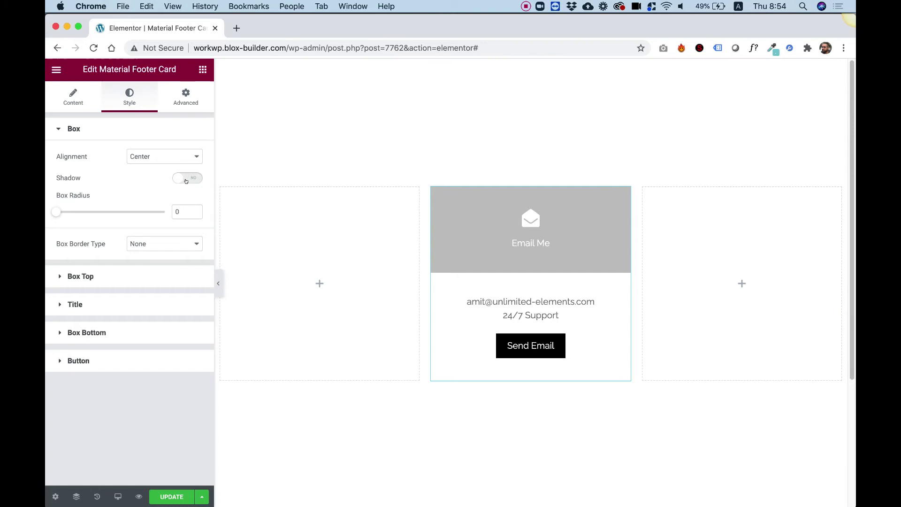
pyautogui.click(188, 180)
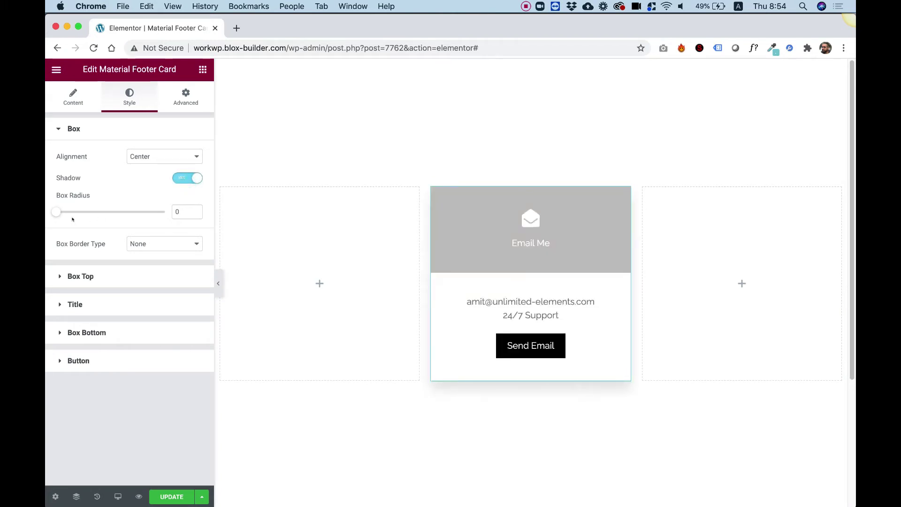
# Give the card box radius 42 and a solid 1px light grey (#D9D9D9) border
pyautogui.moveTo(55, 213); pyautogui.dragTo(101, 214)
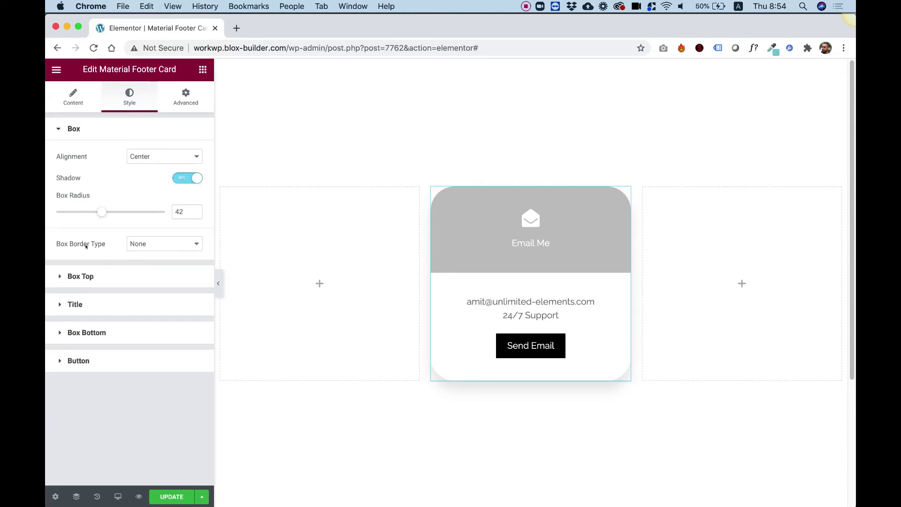
pyautogui.click(135, 245)
pyautogui.click(140, 252)
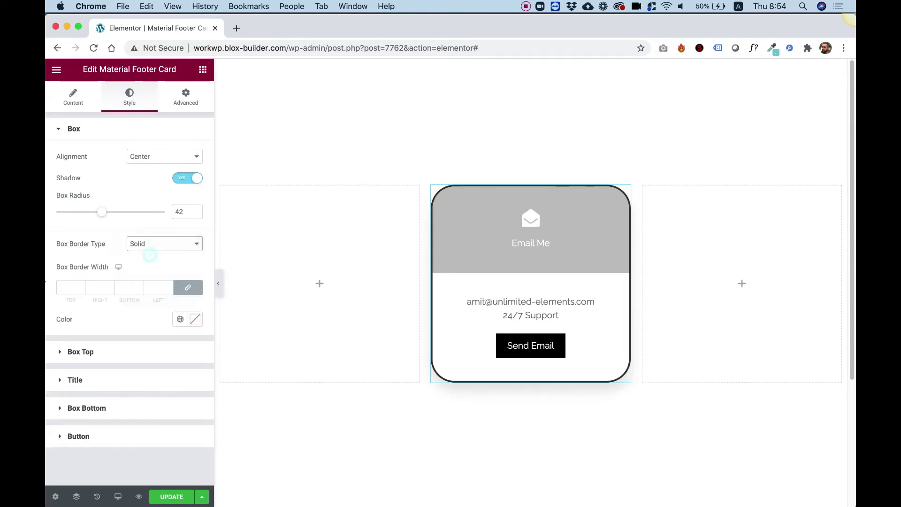
pyautogui.click(72, 287)
pyautogui.write('1')
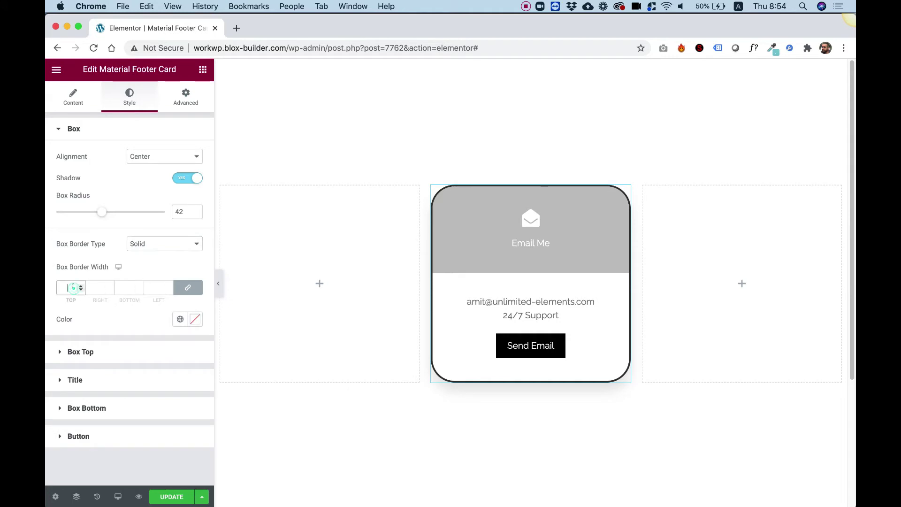
pyautogui.click(195, 319)
pyautogui.moveTo(77, 180); pyautogui.dragTo(52, 174)
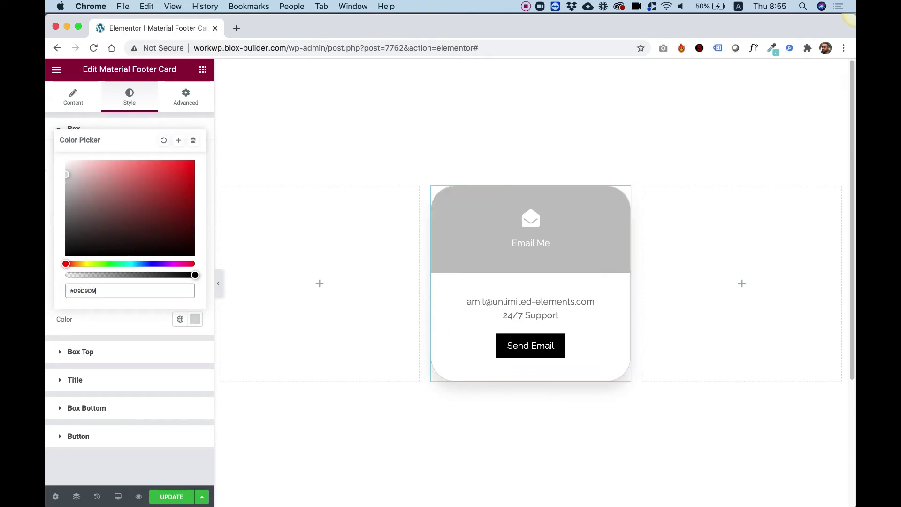
pyautogui.click(46, 157)
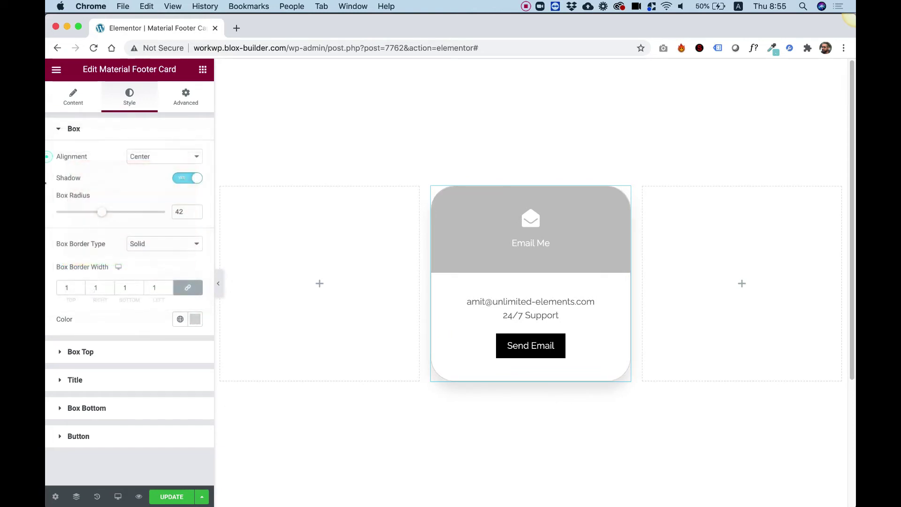
# Give the Box Top a Classic solid blue #0002E1 background
pyautogui.click(84, 352)
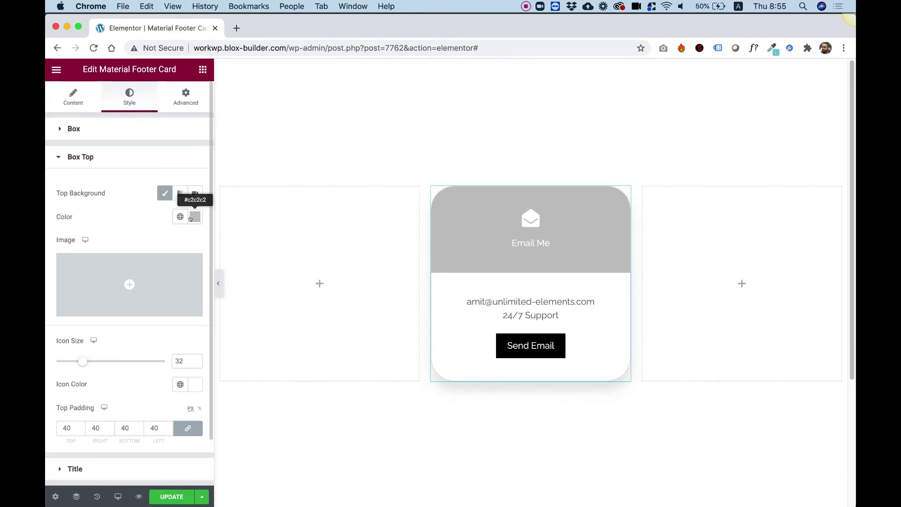
pyautogui.click(178, 194)
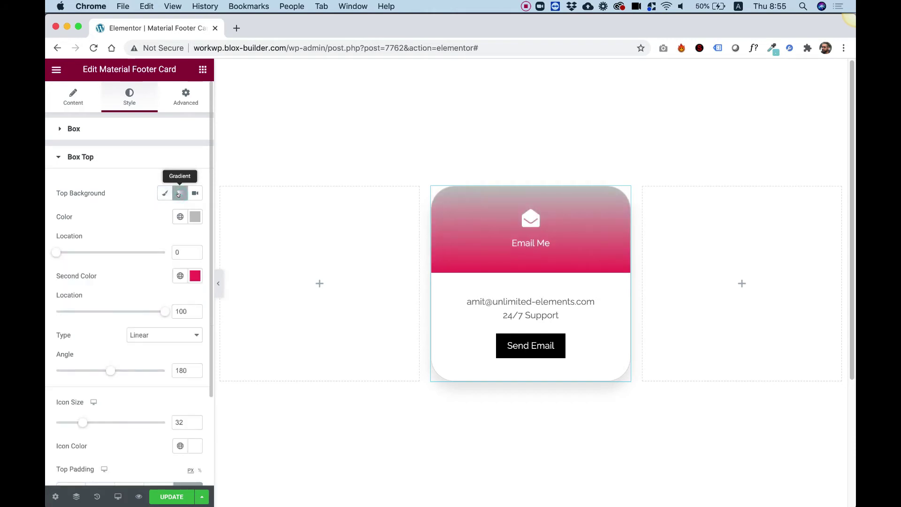
pyautogui.click(164, 192)
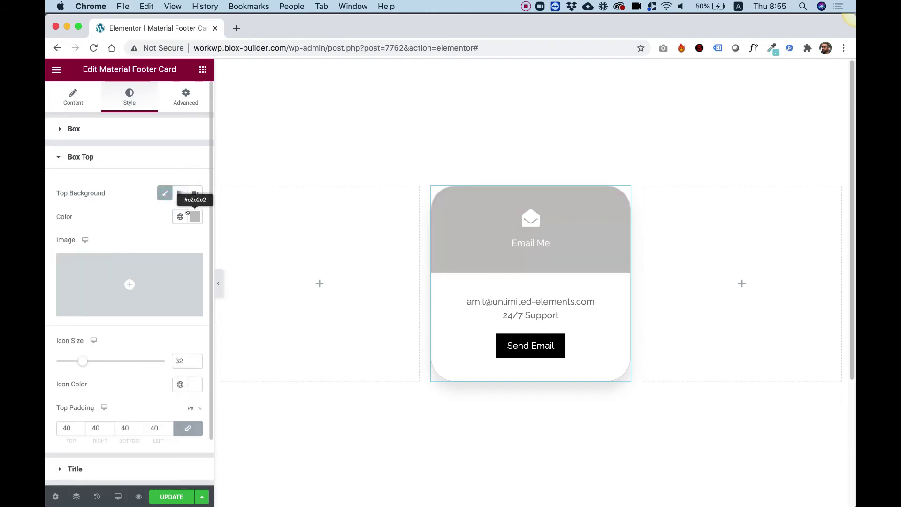
pyautogui.click(195, 216)
pyautogui.moveTo(136, 286); pyautogui.dragTo(201, 269)
pyautogui.moveTo(147, 361); pyautogui.dragTo(151, 362)
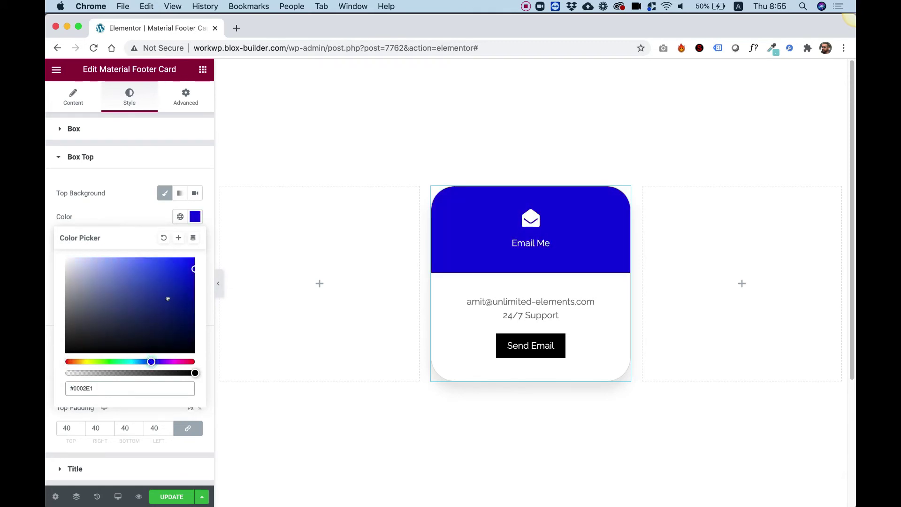
pyautogui.click(130, 217)
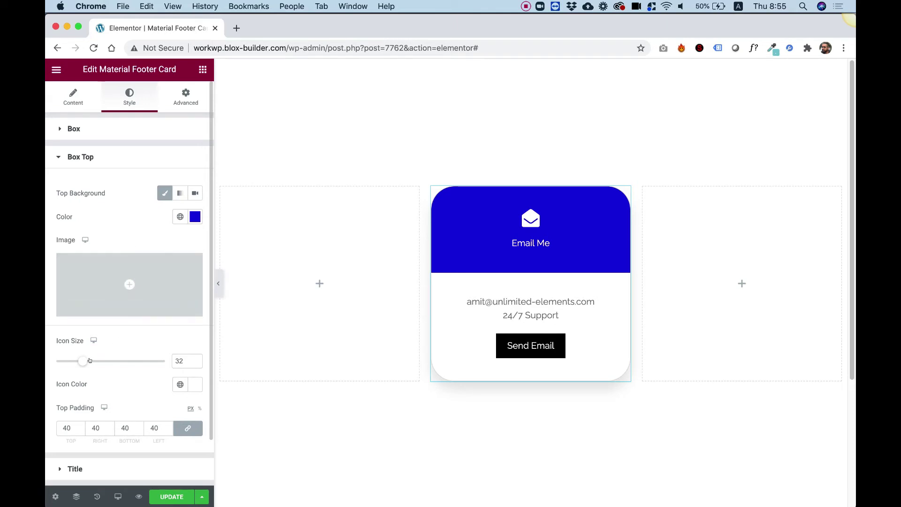
# Set the envelope icon size to 53 and its colour to translucent white #FFFFFFB5
pyautogui.moveTo(82, 361); pyautogui.dragTo(105, 359)
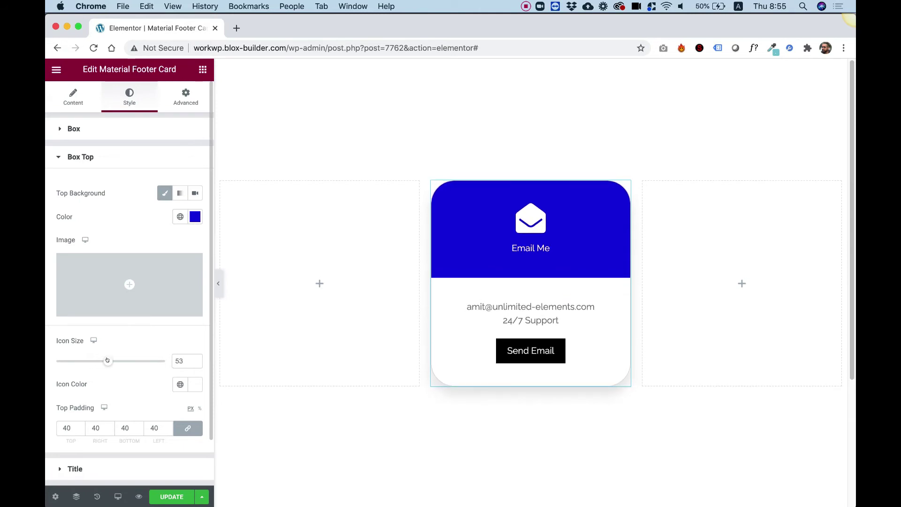
pyautogui.scroll(-1, 187, 371)
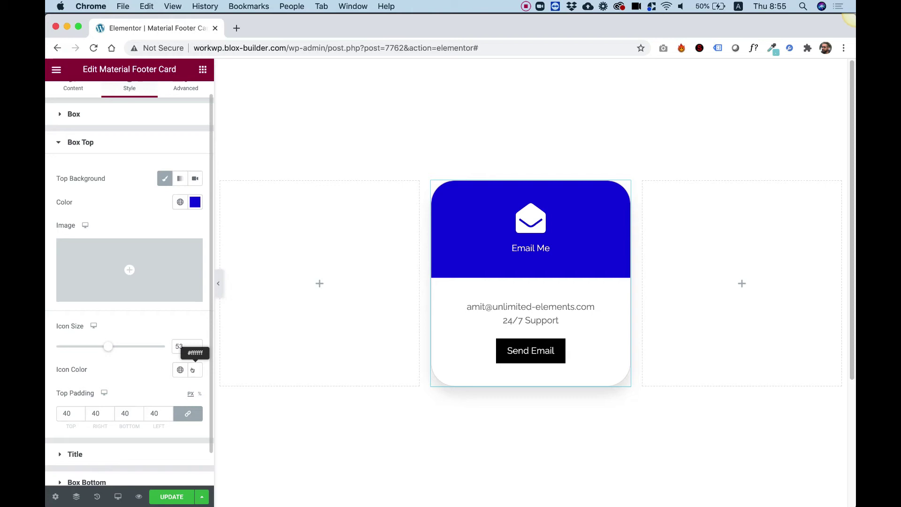
pyautogui.click(192, 370)
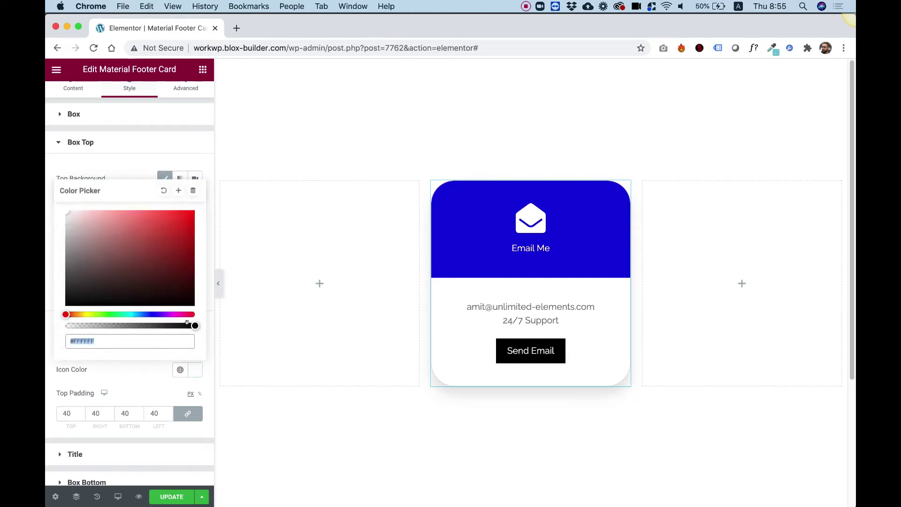
pyautogui.moveTo(190, 325); pyautogui.dragTo(147, 319)
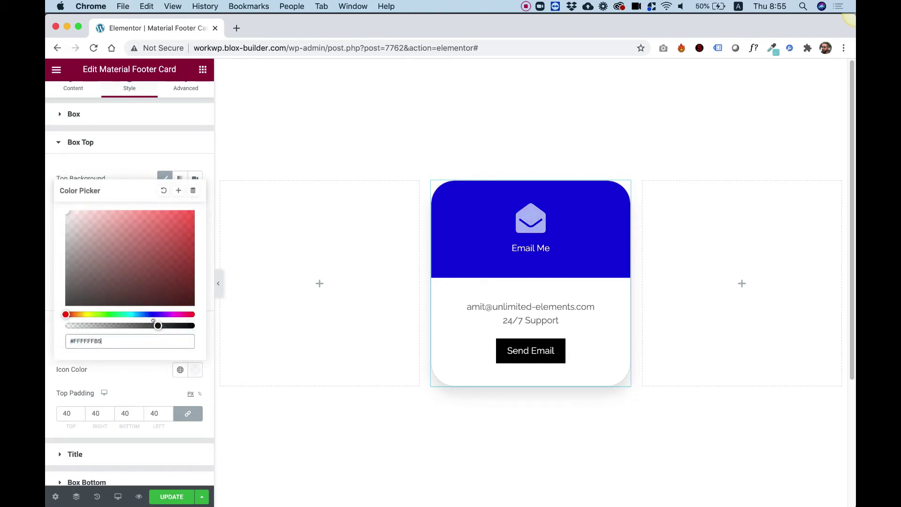
pyautogui.click(46, 203)
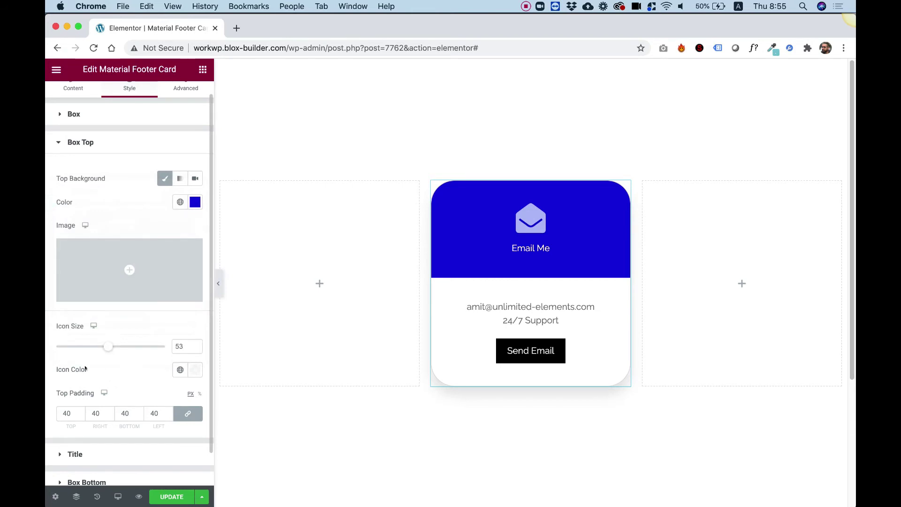
# Set the Box Top padding to 60 top and bottom, 40 left and right
pyautogui.scroll(-2, 105, 371)
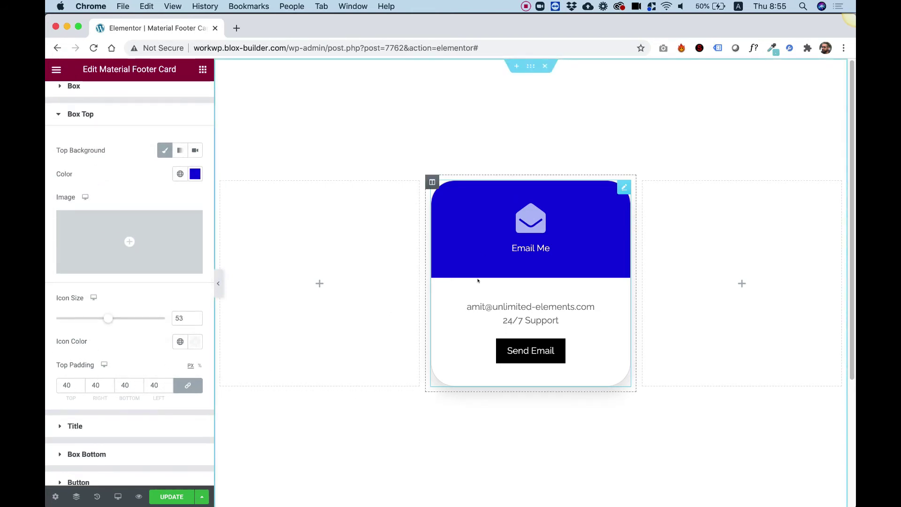
pyautogui.click(187, 386)
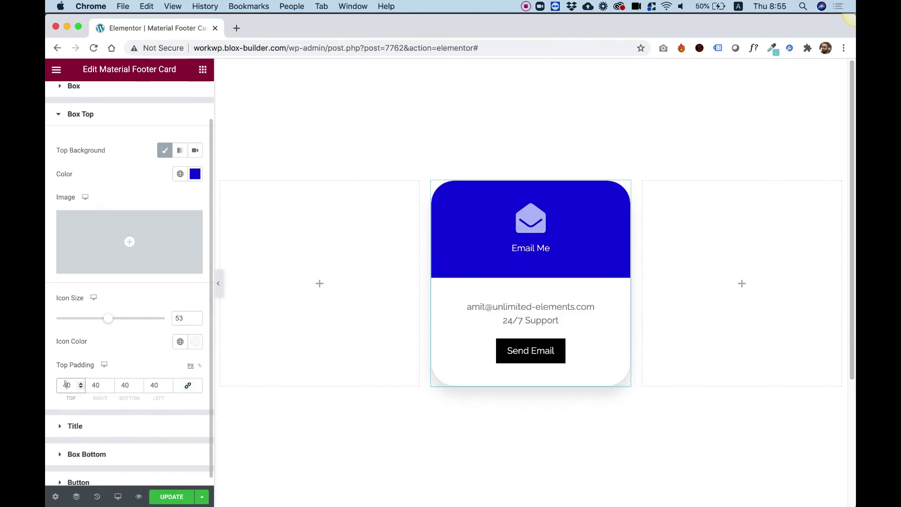
pyautogui.write('100')
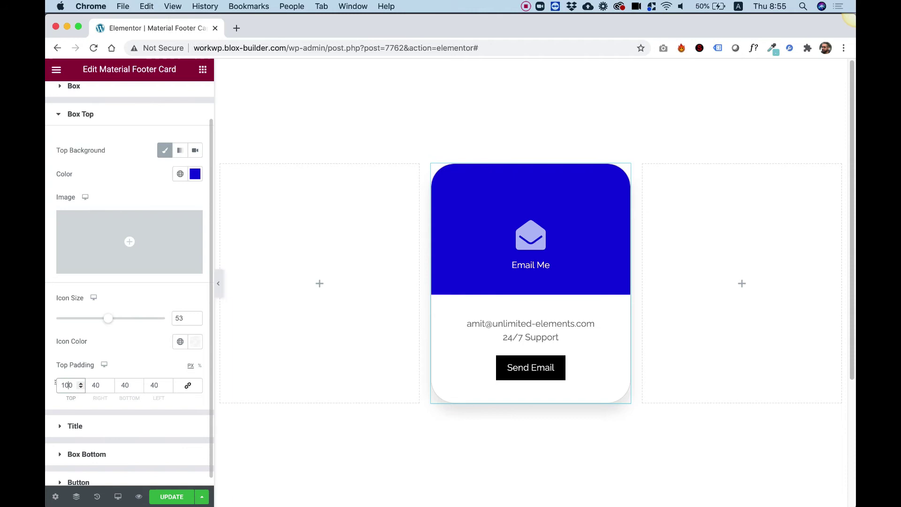
pyautogui.doubleClick(126, 385)
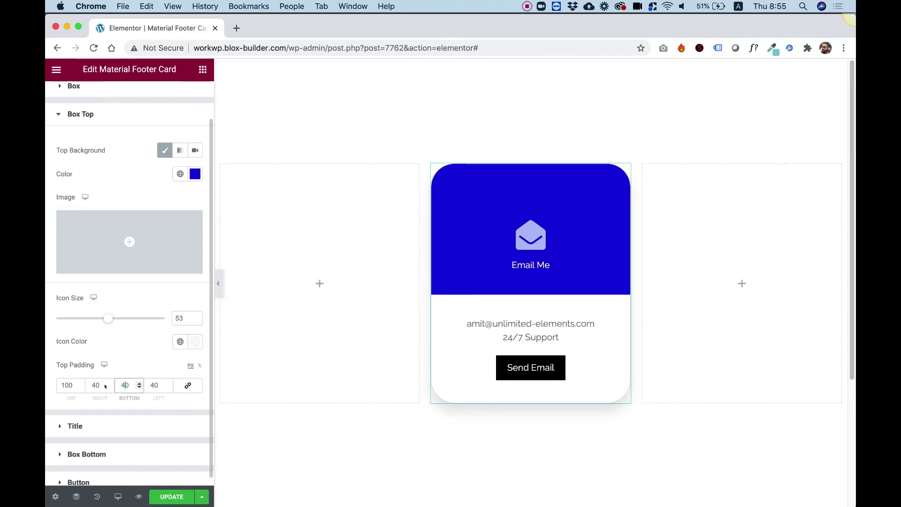
pyautogui.write('100')
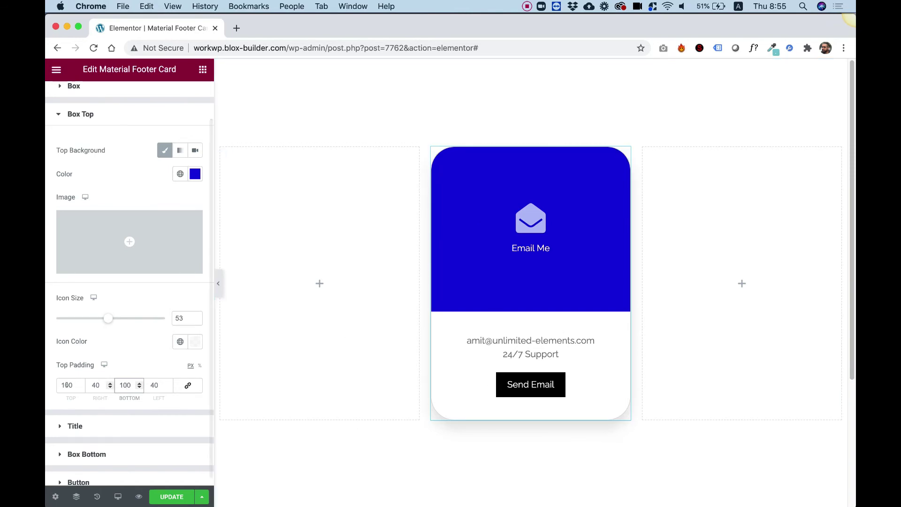
pyautogui.moveTo(68, 383); pyautogui.dragTo(55, 382)
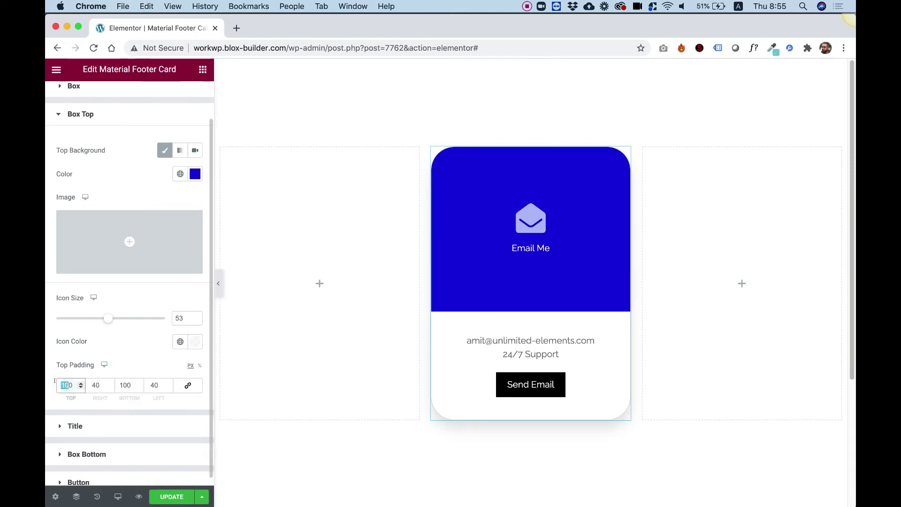
pyautogui.write('60')
pyautogui.doubleClick(125, 385)
pyautogui.write('60')
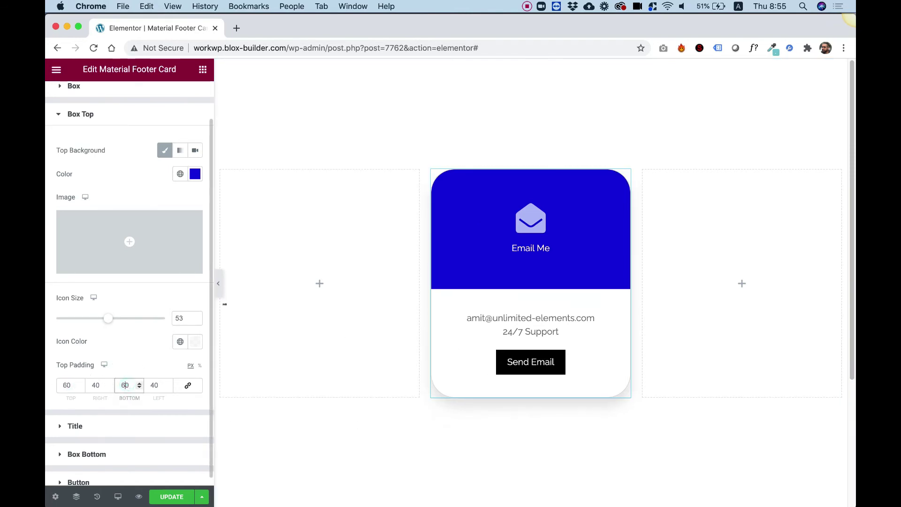
# Set Title Spacing to 25 and the Email Me title typography size to 30 px
pyautogui.click(85, 425)
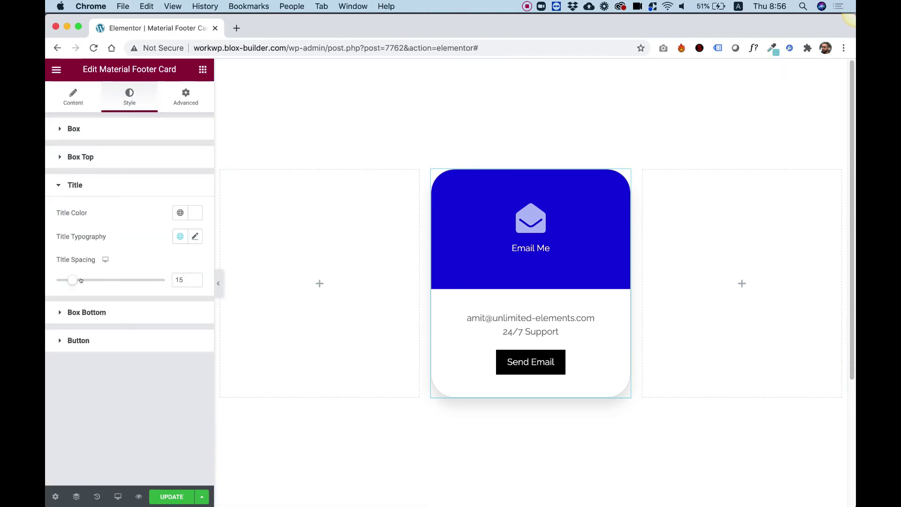
pyautogui.moveTo(75, 279); pyautogui.dragTo(84, 280)
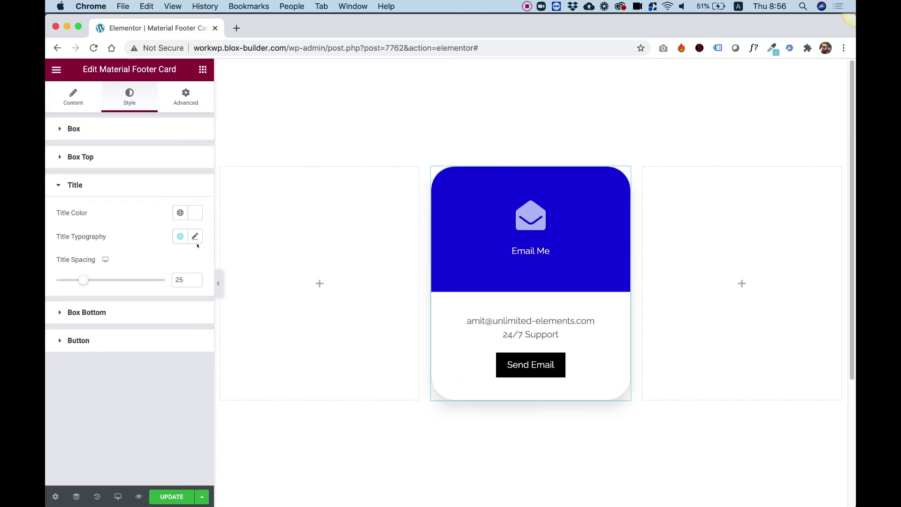
pyautogui.click(195, 235)
pyautogui.moveTo(70, 329); pyautogui.dragTo(75, 332)
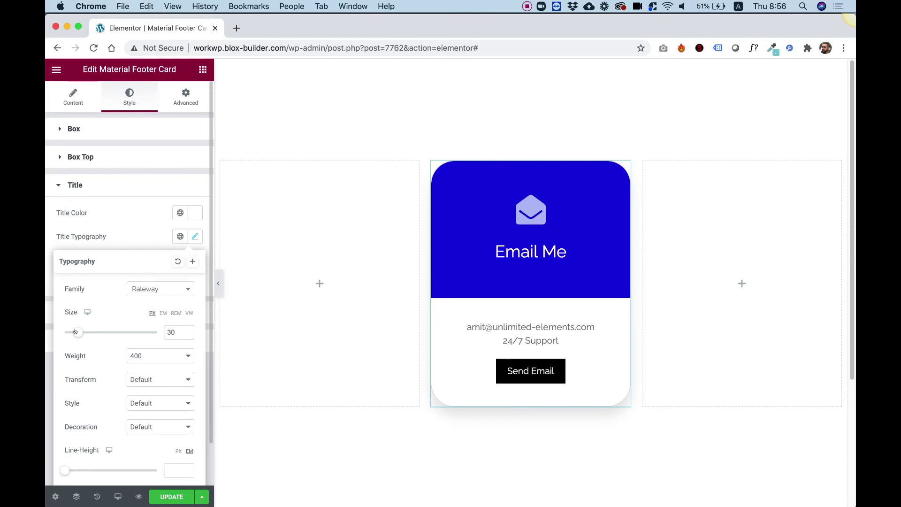
pyautogui.click(107, 237)
pyautogui.click(86, 312)
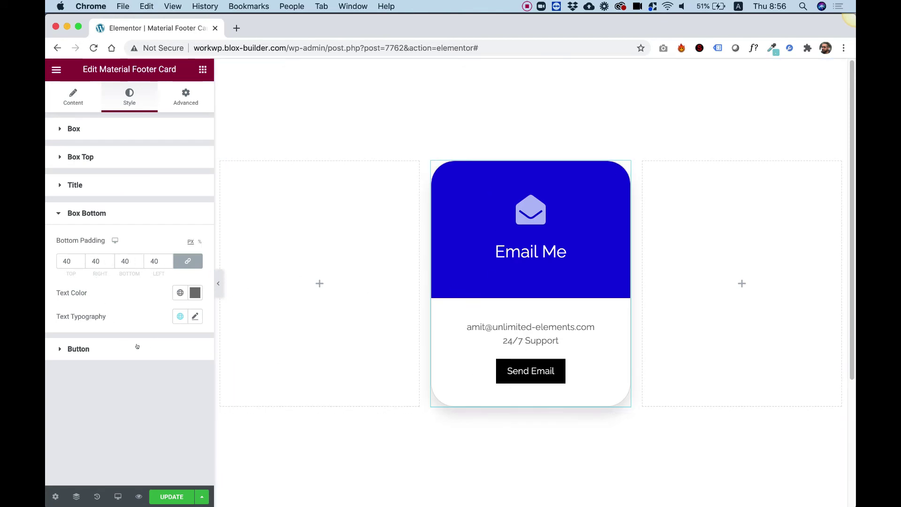
# Give the Send Email button radius 63, spacing 39 and background colour #0016FF
pyautogui.click(104, 348)
pyautogui.scroll(-3, 109, 392)
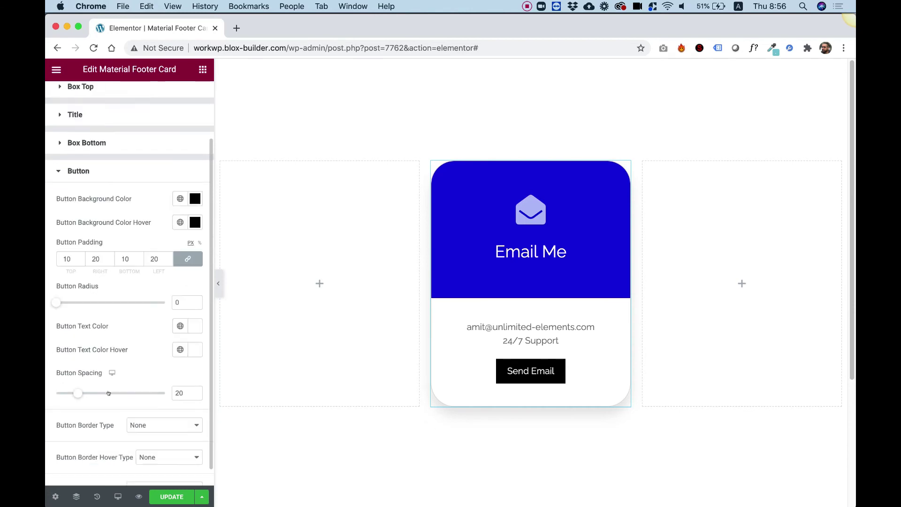
pyautogui.scroll(-1, 106, 382)
pyautogui.moveTo(54, 280); pyautogui.dragTo(125, 283)
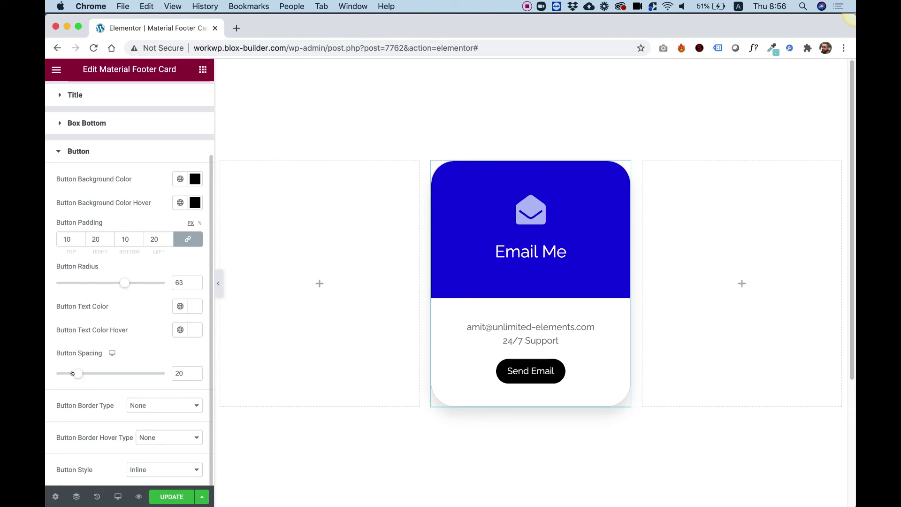
pyautogui.moveTo(72, 373); pyautogui.dragTo(98, 373)
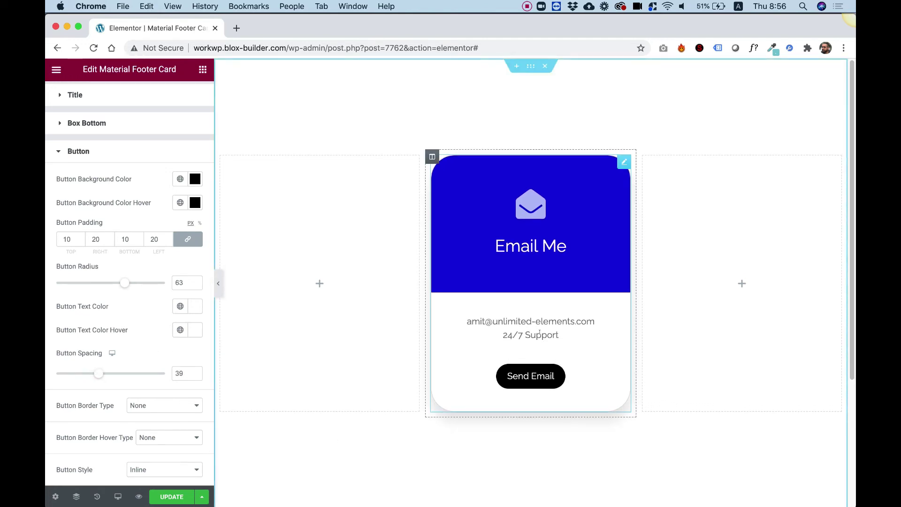
pyautogui.click(195, 179)
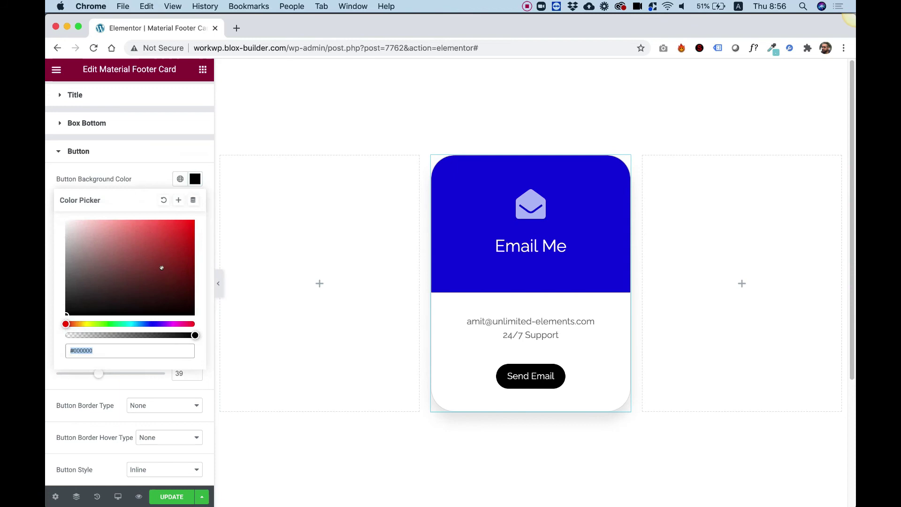
pyautogui.click(150, 323)
pyautogui.moveTo(167, 242); pyautogui.dragTo(211, 223)
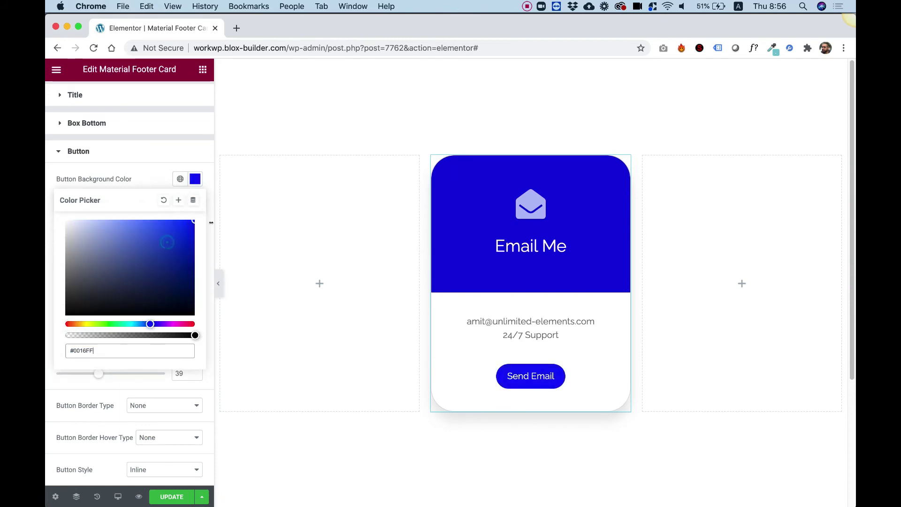
pyautogui.click(172, 190)
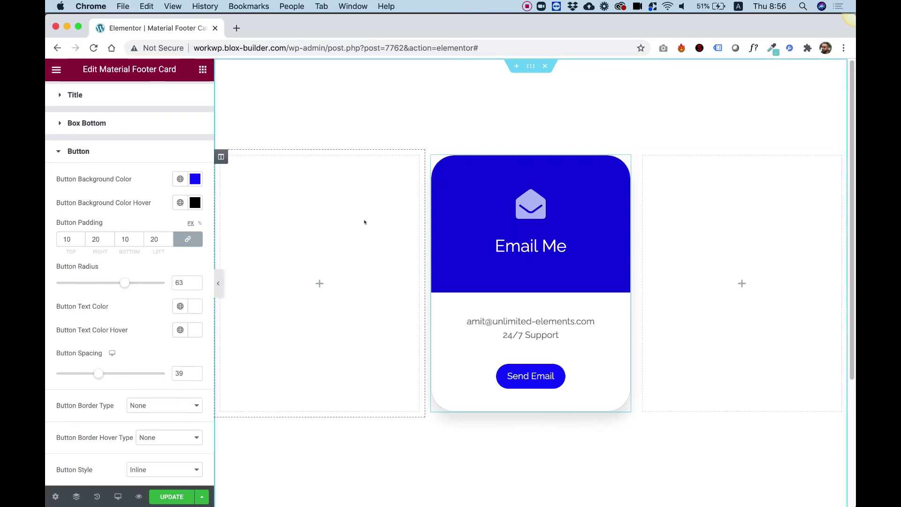
# Copy the Email Me card and paste it into the right and left columns
pyautogui.rightClick(501, 210)
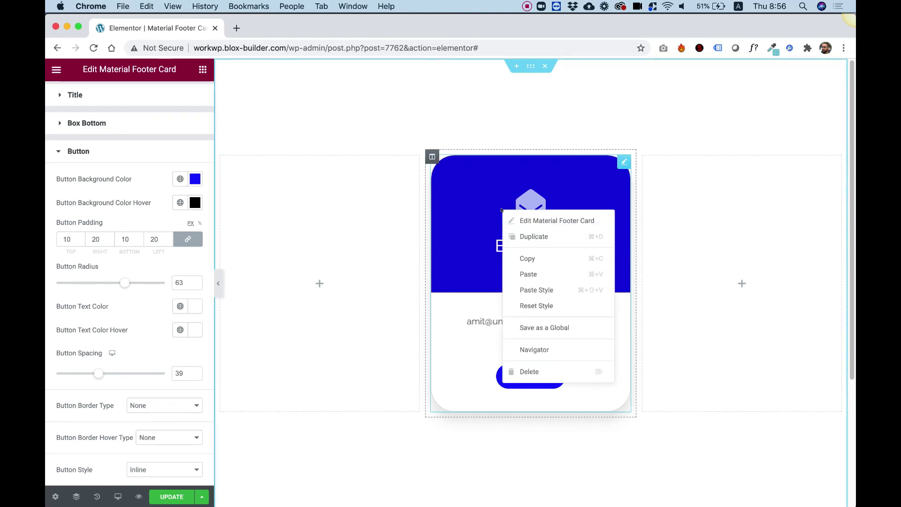
pyautogui.click(528, 258)
pyautogui.rightClick(718, 232)
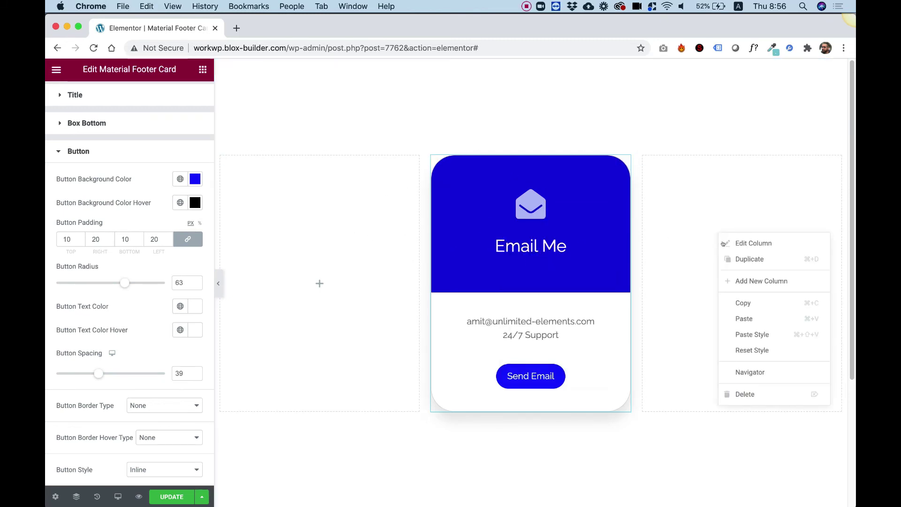
pyautogui.click(744, 319)
pyautogui.rightClick(337, 229)
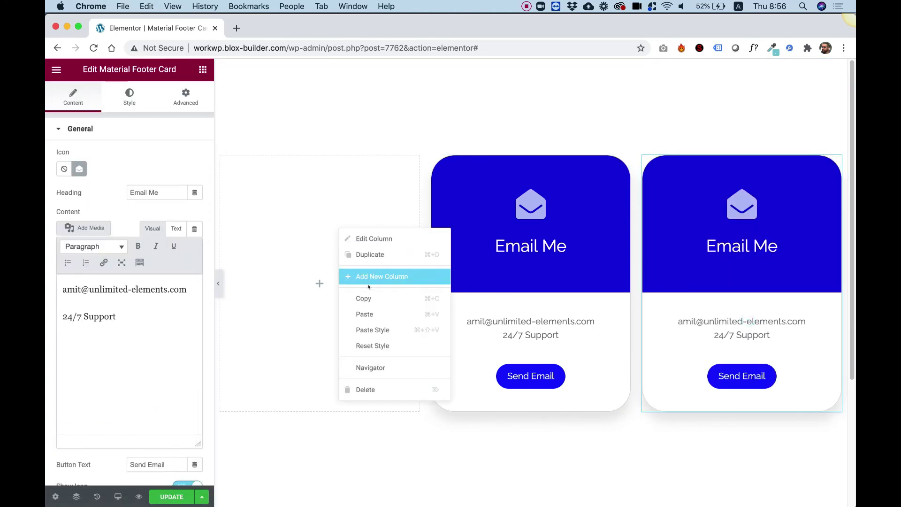
pyautogui.click(369, 314)
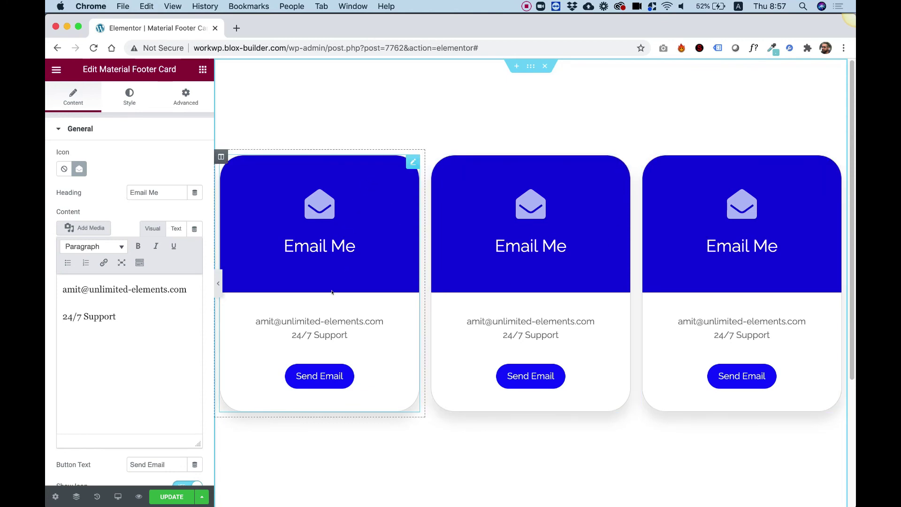
# Return to the card's Content settings and scroll down to Edit Widget HTML
pyautogui.click(129, 96)
pyautogui.click(72, 98)
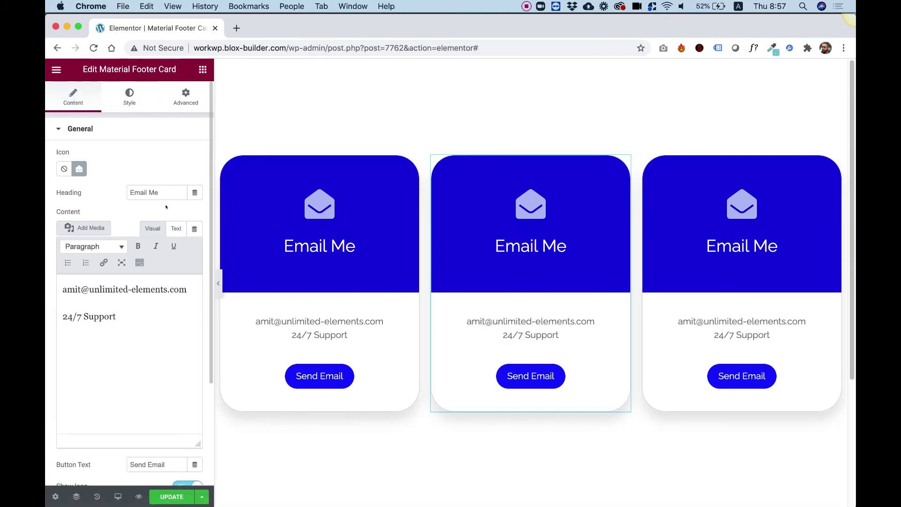
pyautogui.scroll(-5, 166, 207)
pyautogui.scroll(-1, 132, 423)
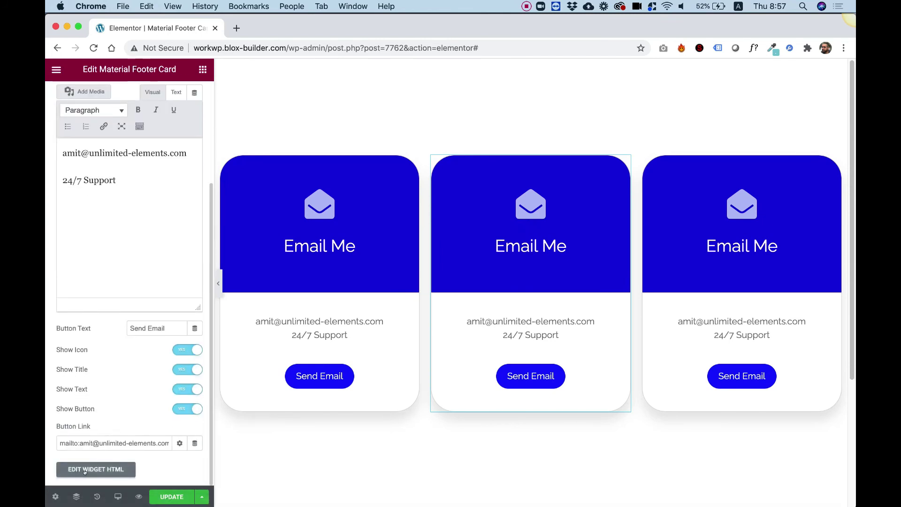
# Open the Material Footer Card's HTML template in Unlimited Elements' widget editor
pyautogui.click(97, 469)
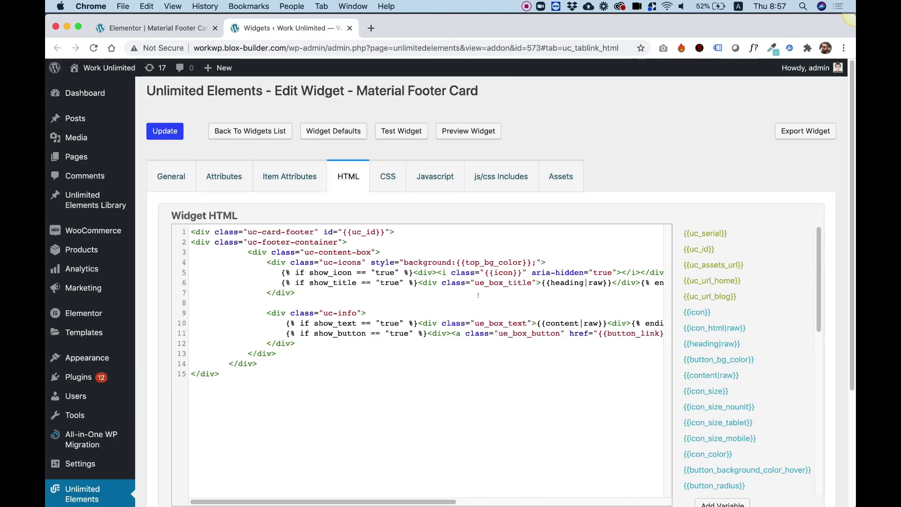
pyautogui.scroll(-4, 423, 282)
pyautogui.scroll(3, 375, 270)
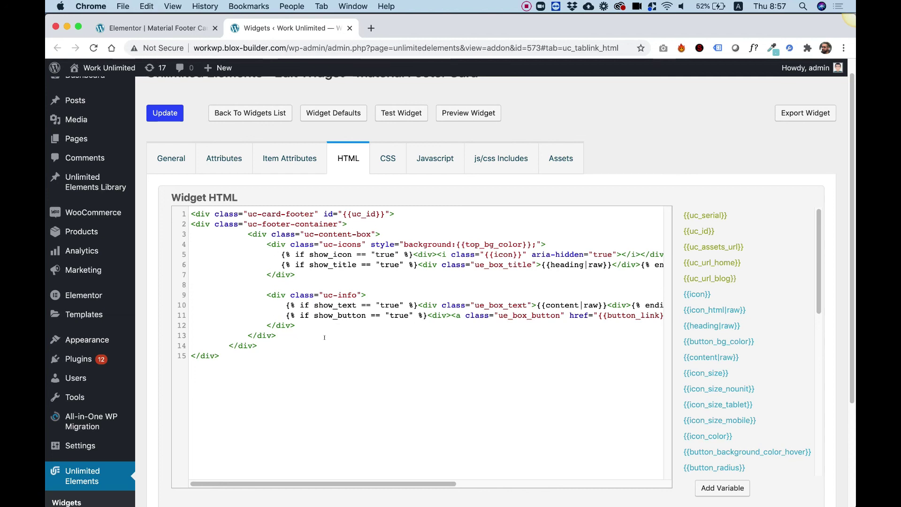
# Review the Material Footer Card attributes table, then return to the three Email Me cards
pyautogui.click(218, 164)
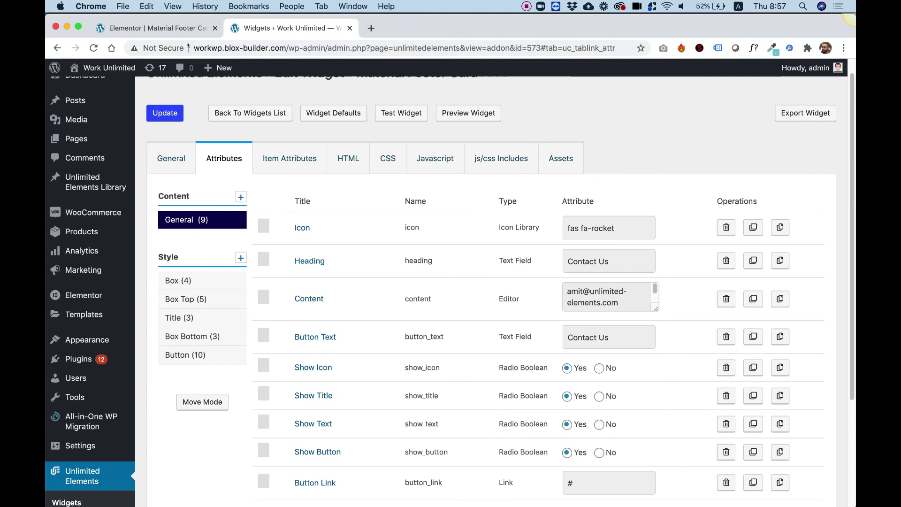
pyautogui.click(177, 28)
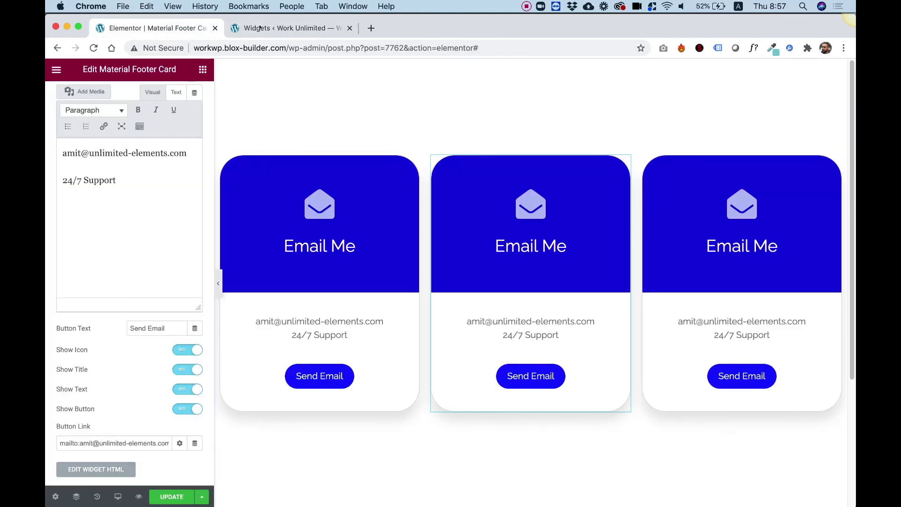
pyautogui.hotkey('ctrl', 'Tab')
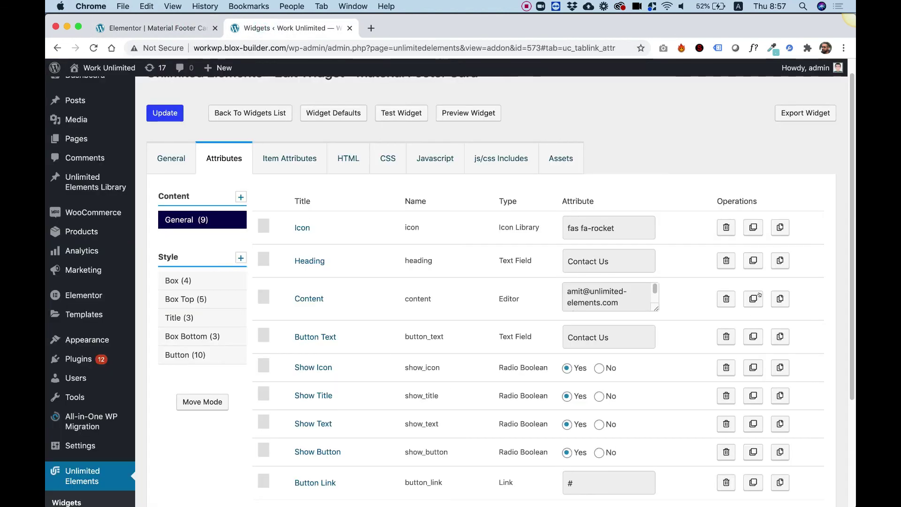
pyautogui.scroll(-3, 445, 255)
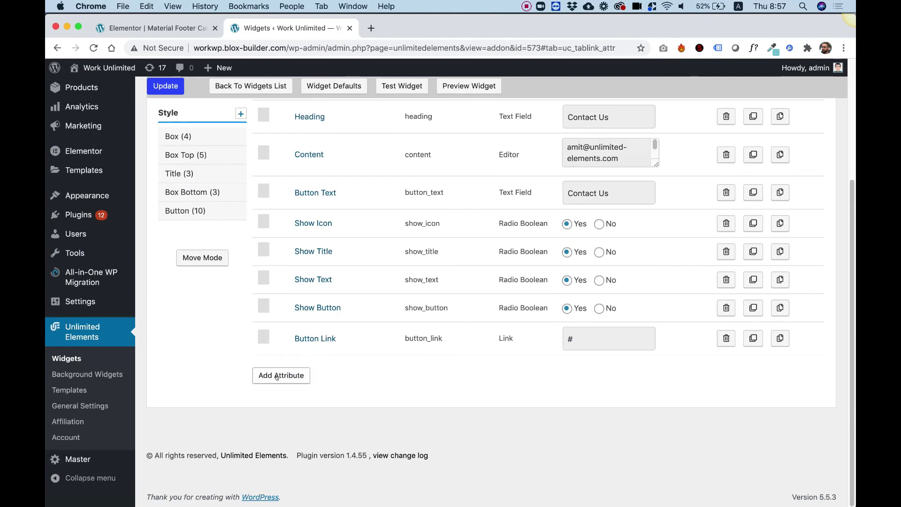
pyautogui.scroll(4, 290, 368)
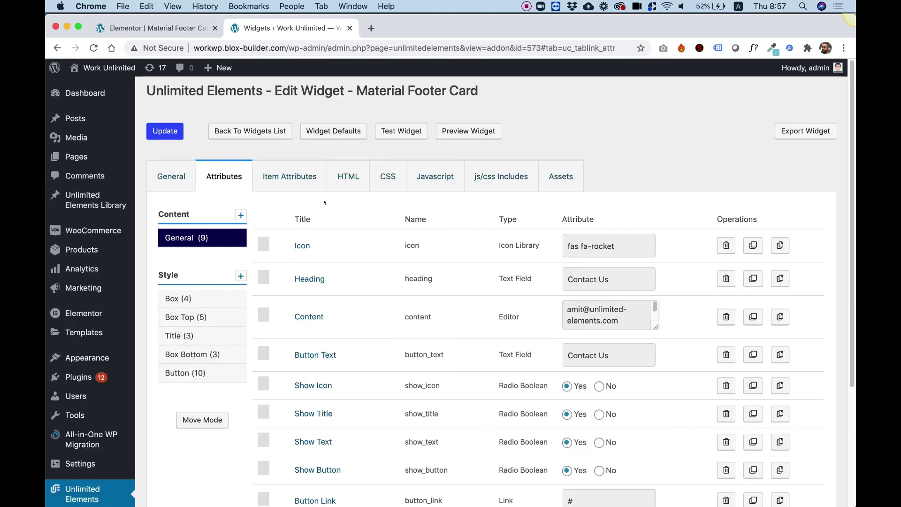
pyautogui.hotkey('ctrl', 'shift', 'Tab')
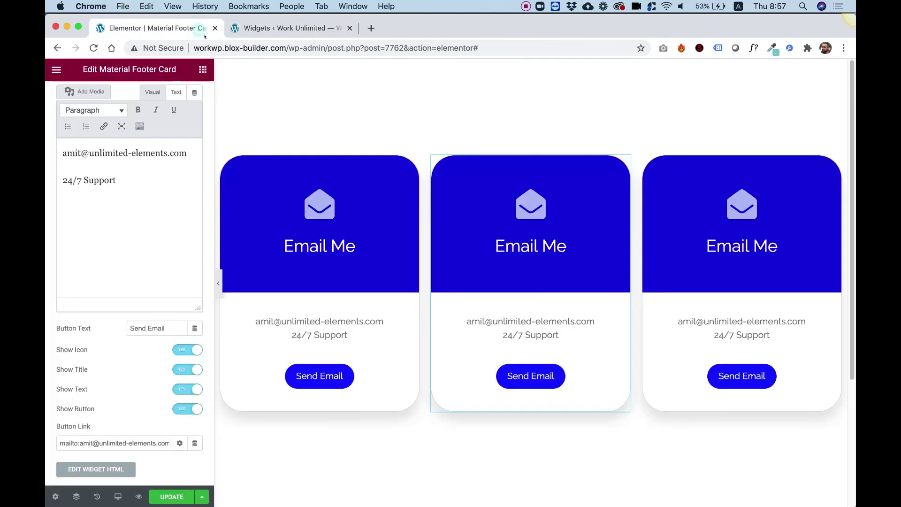